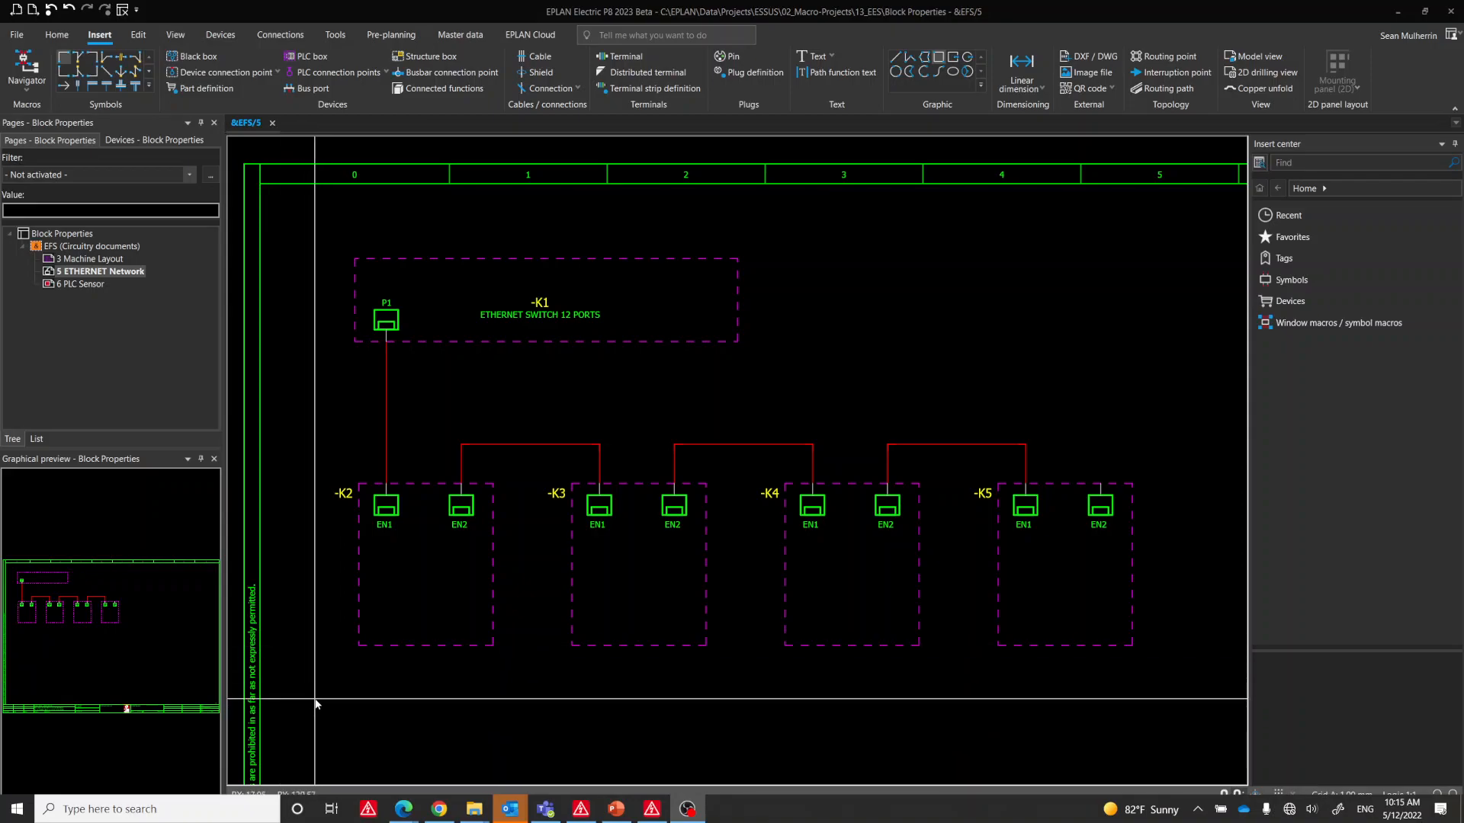
drag(298, 232, 771, 348)
key(Escape)
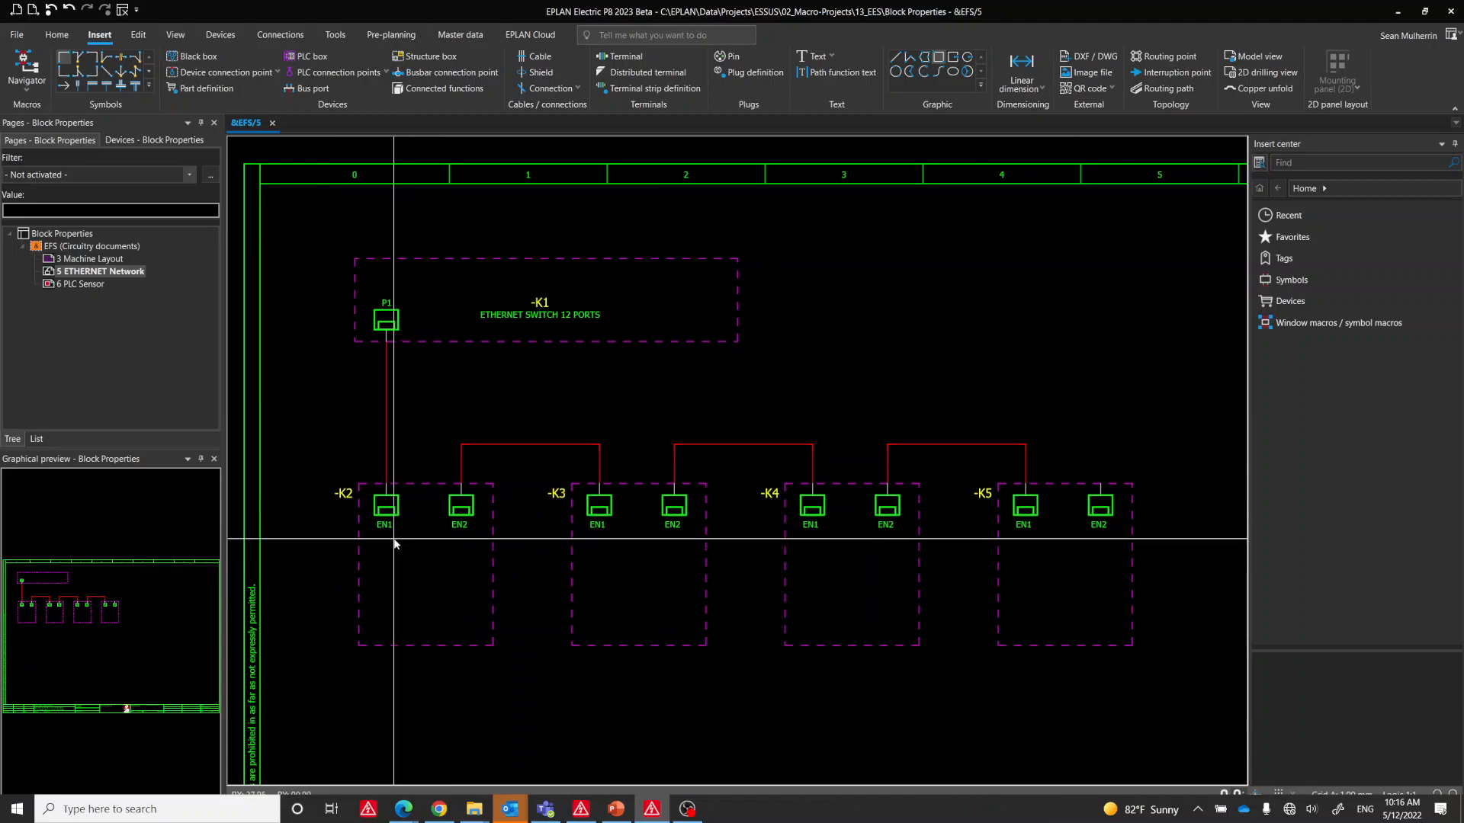
- Set Target tracking (PLC) to EN1:0 in the connection point logic of port EN2 on device K2
scroll(390, 538, up, 2)
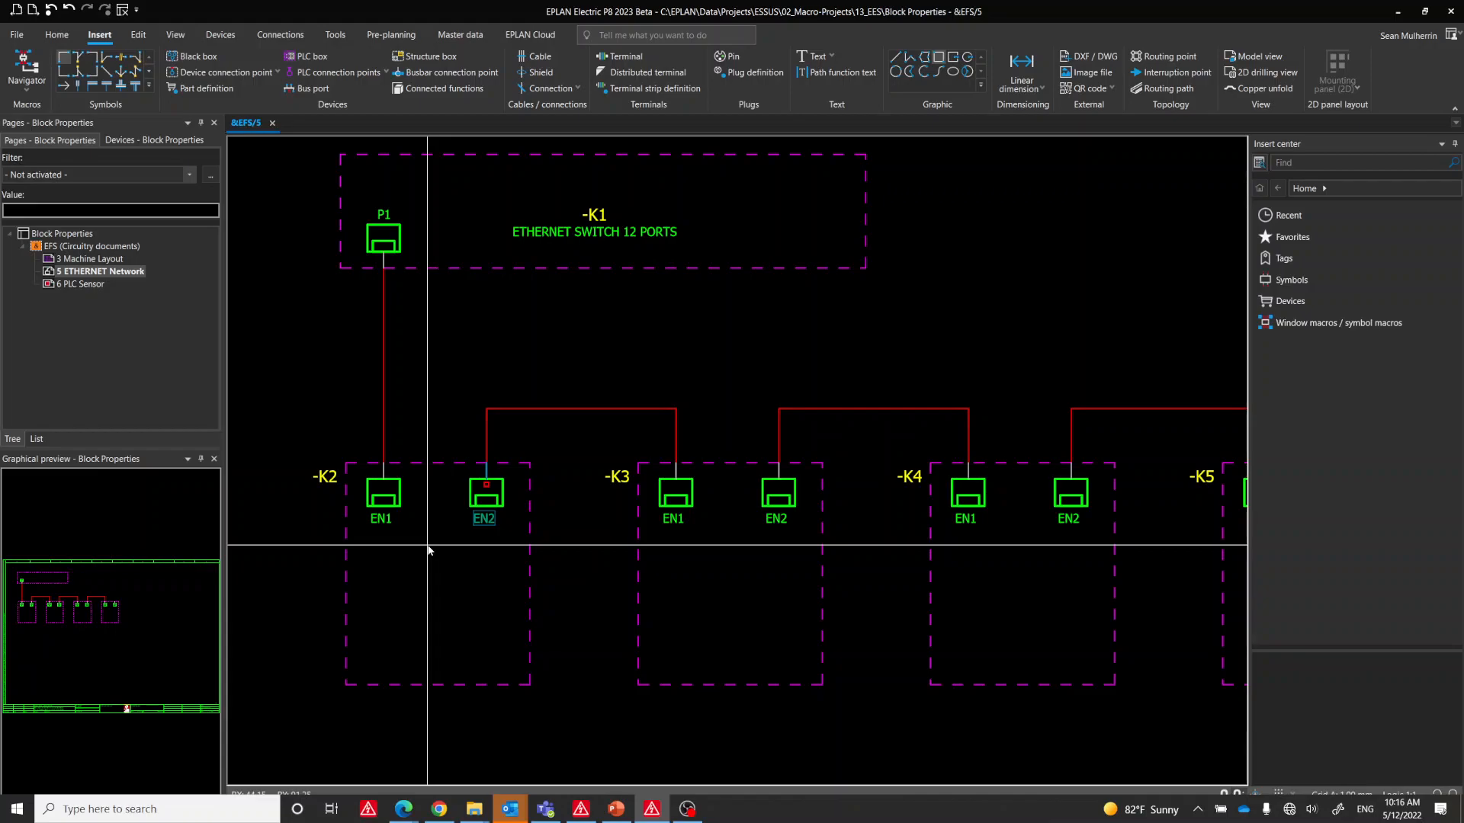
click(383, 534)
click(480, 530)
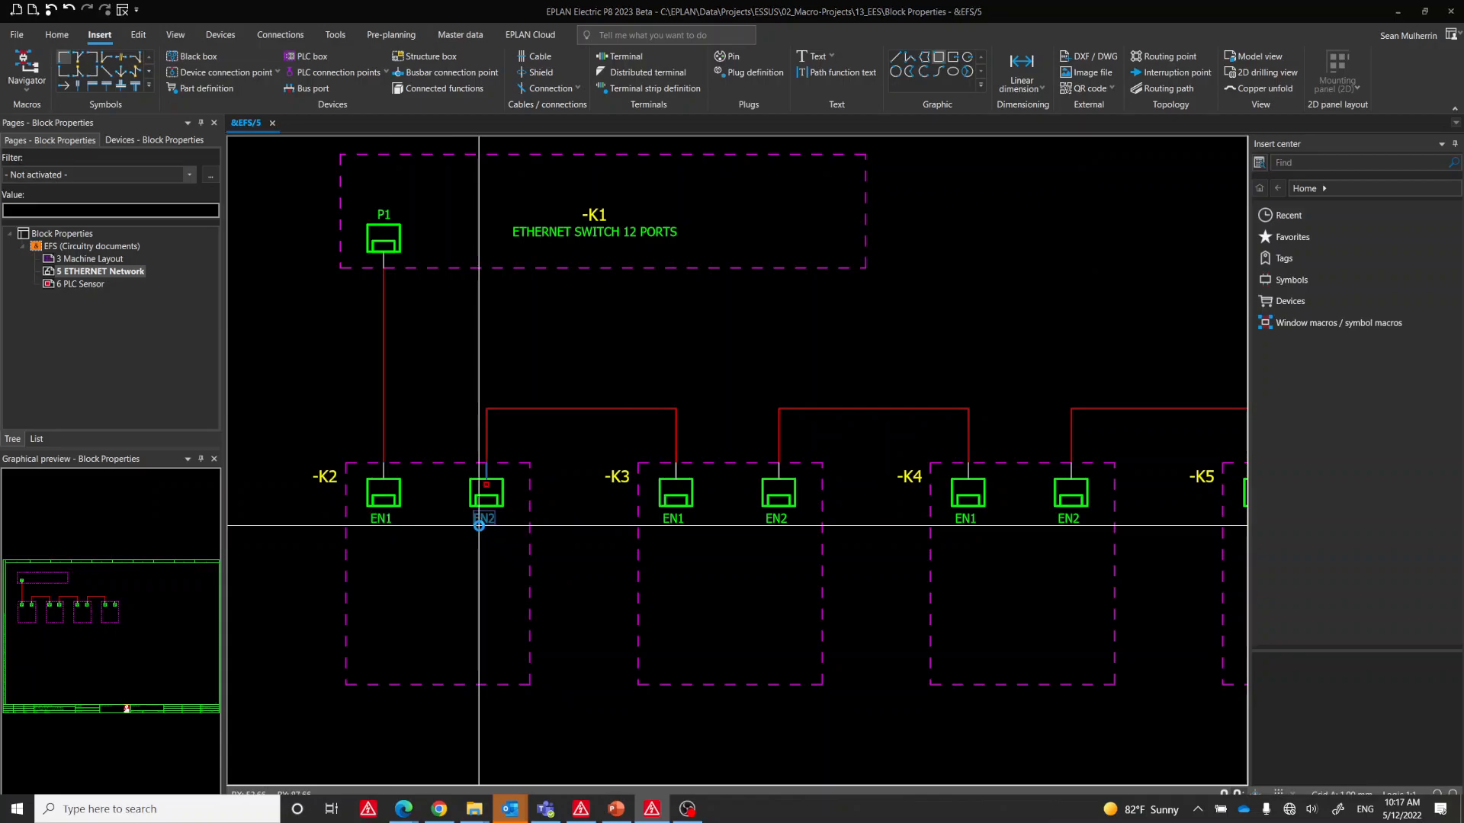
double_click(481, 530)
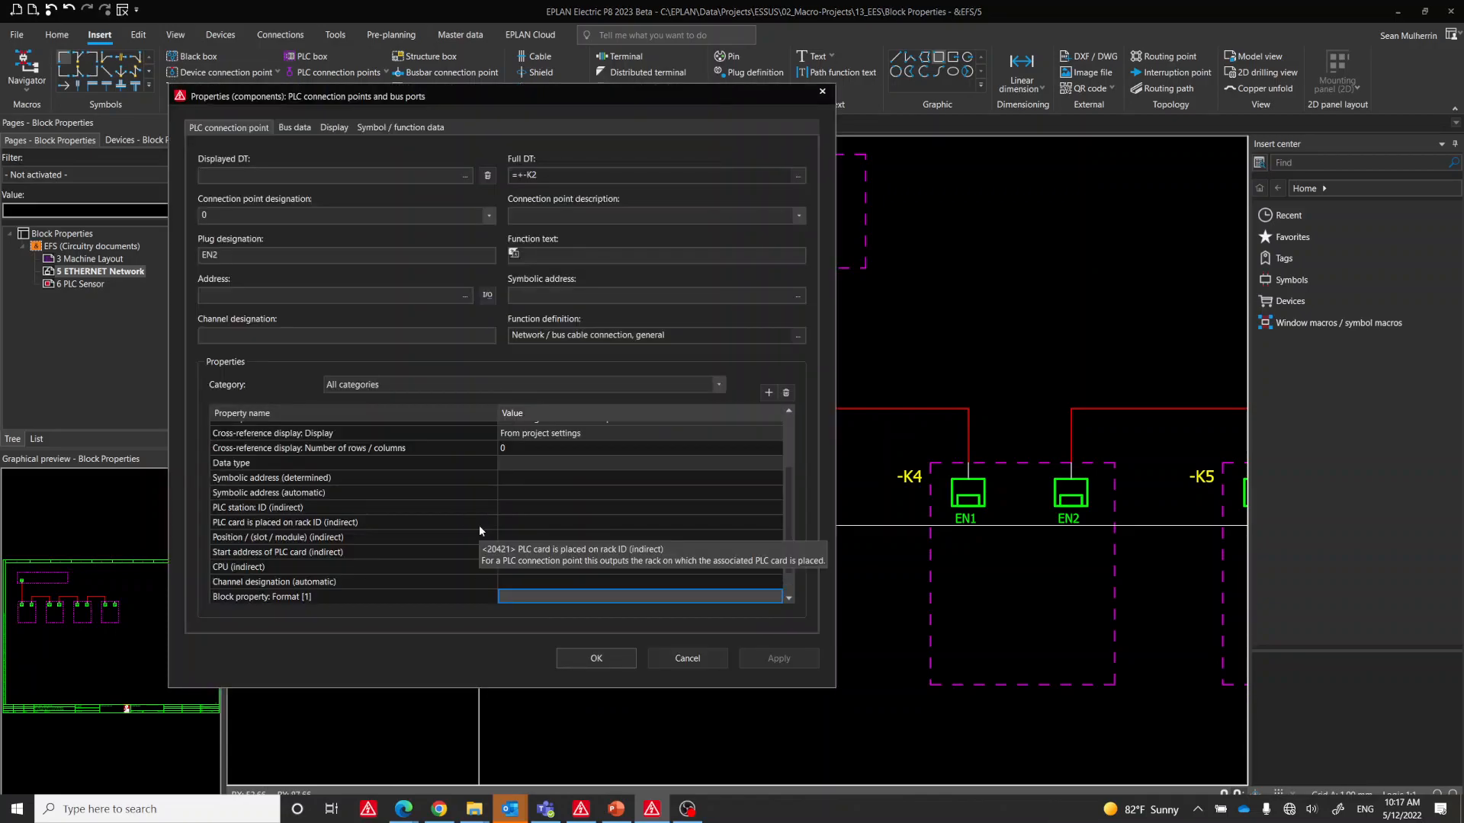
click(389, 128)
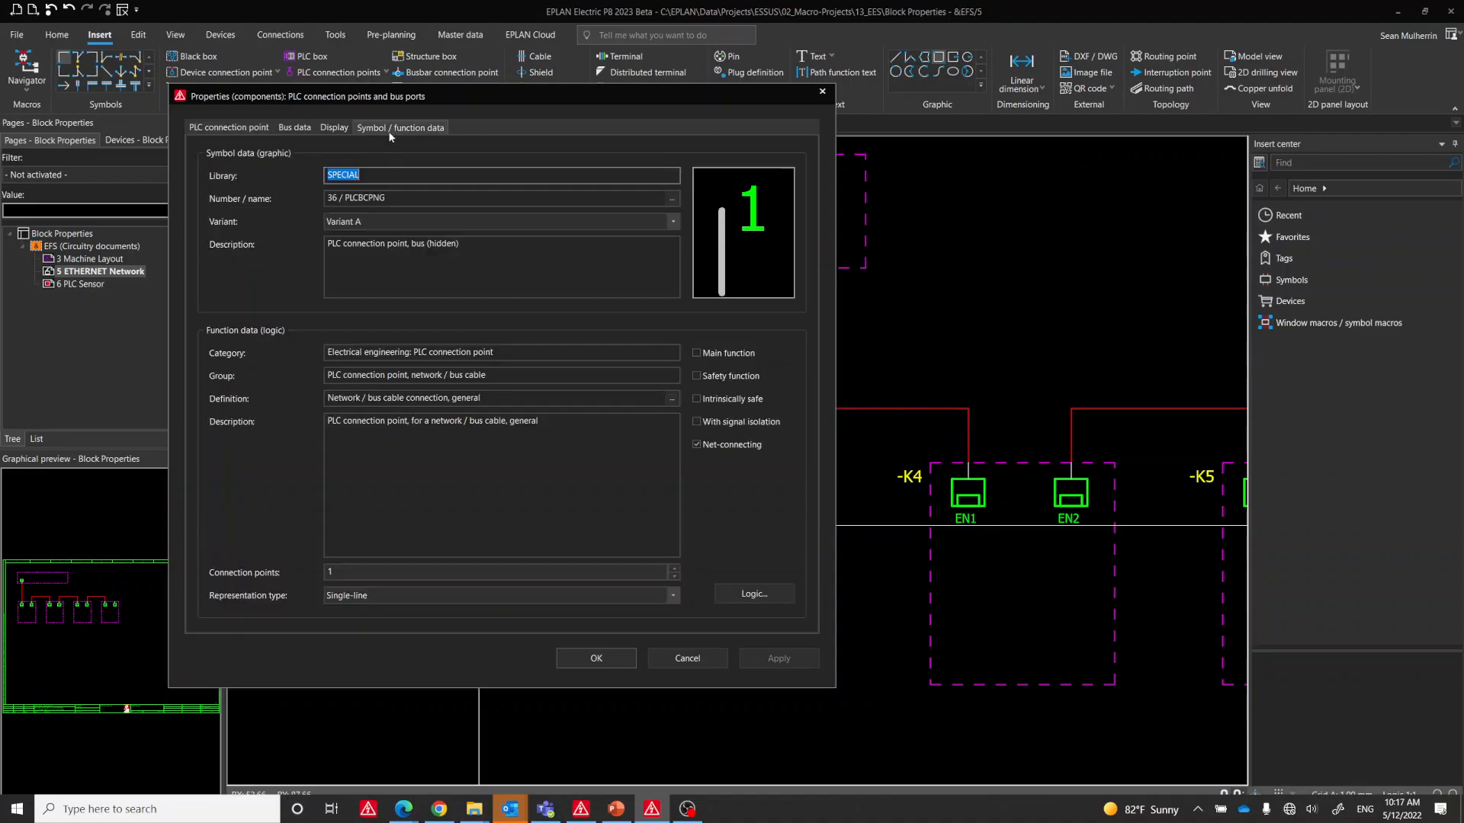
click(735, 592)
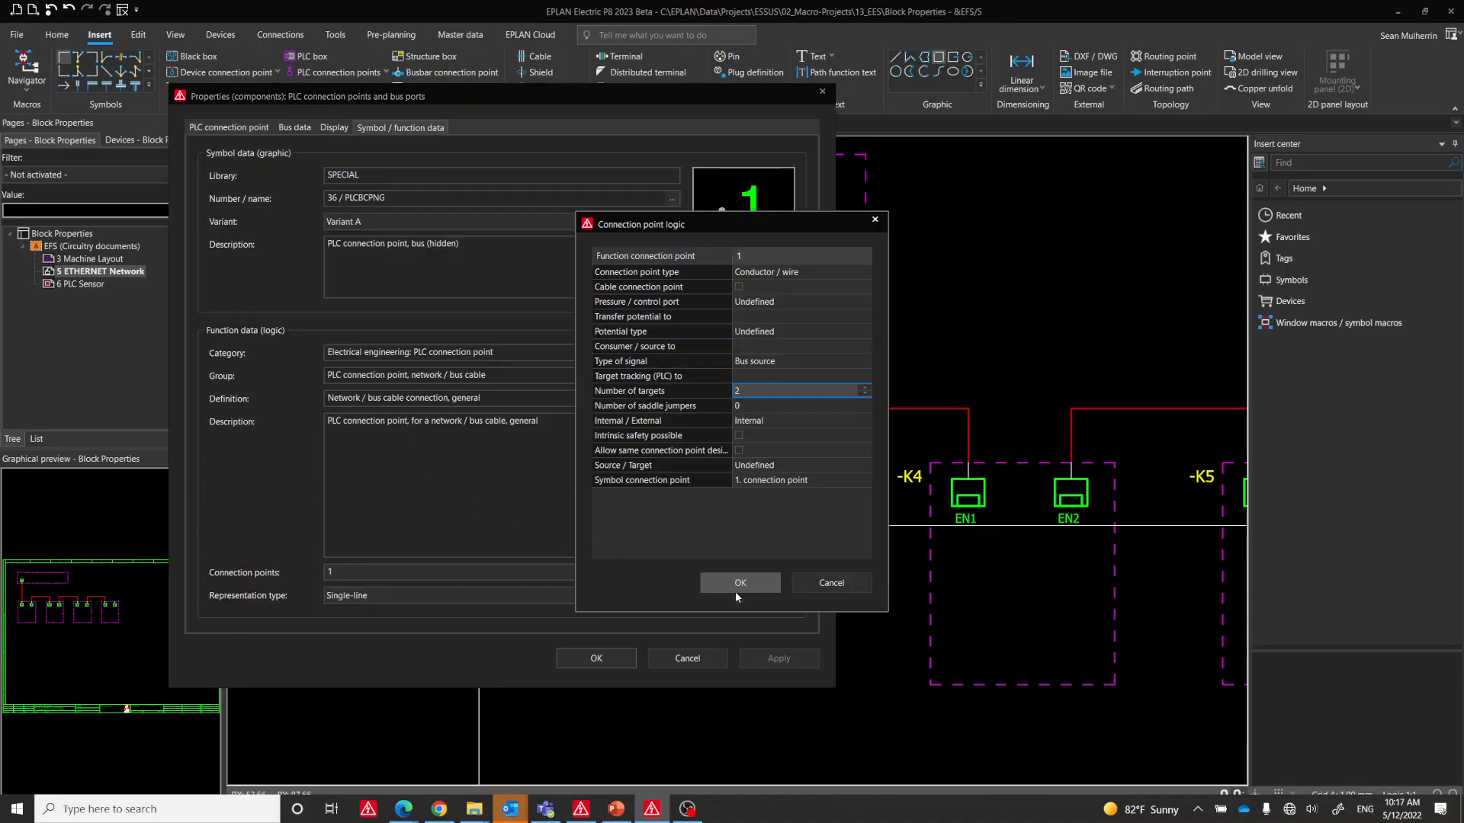
click(623, 376)
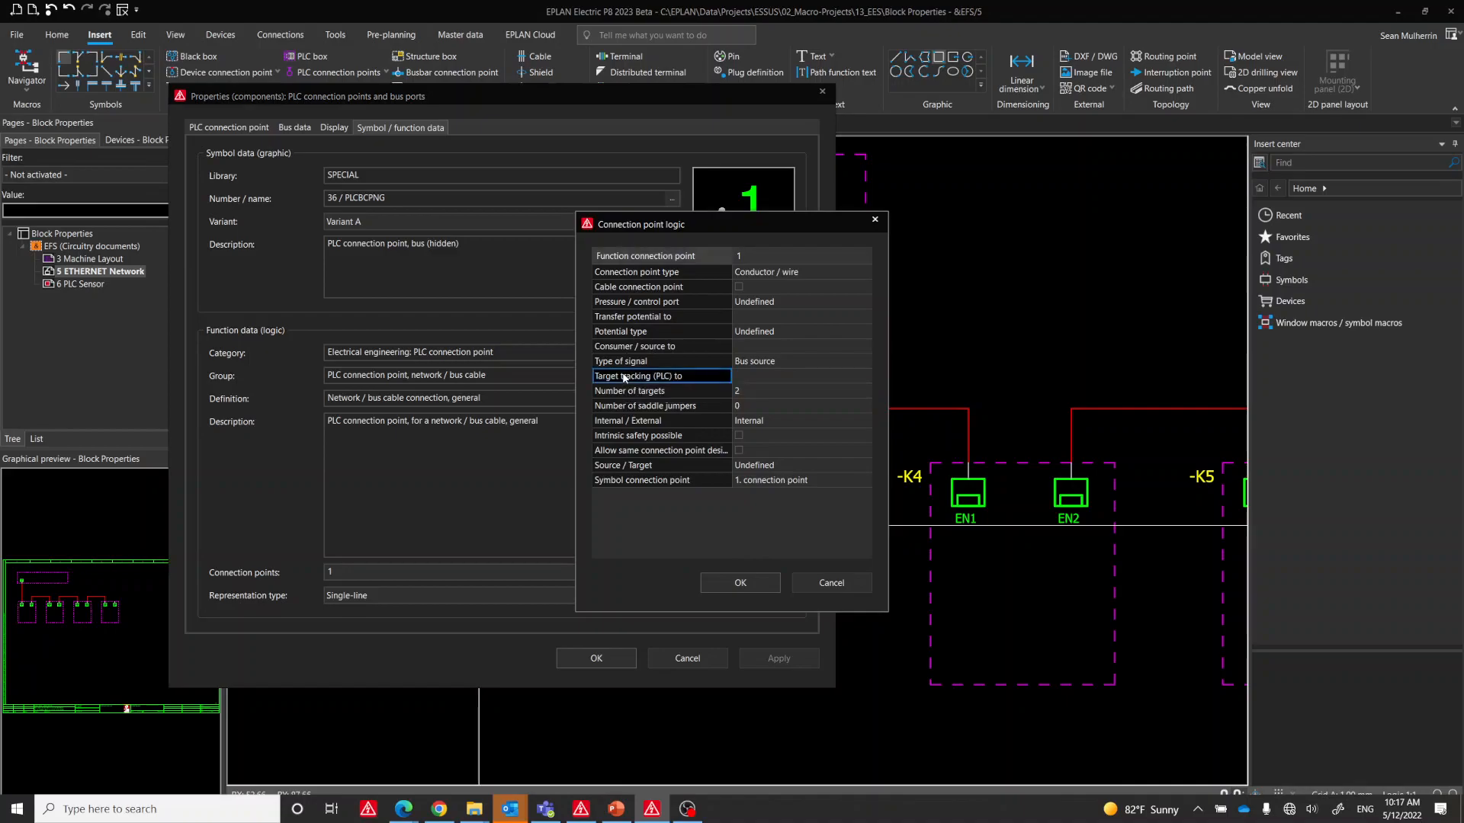
click(760, 381)
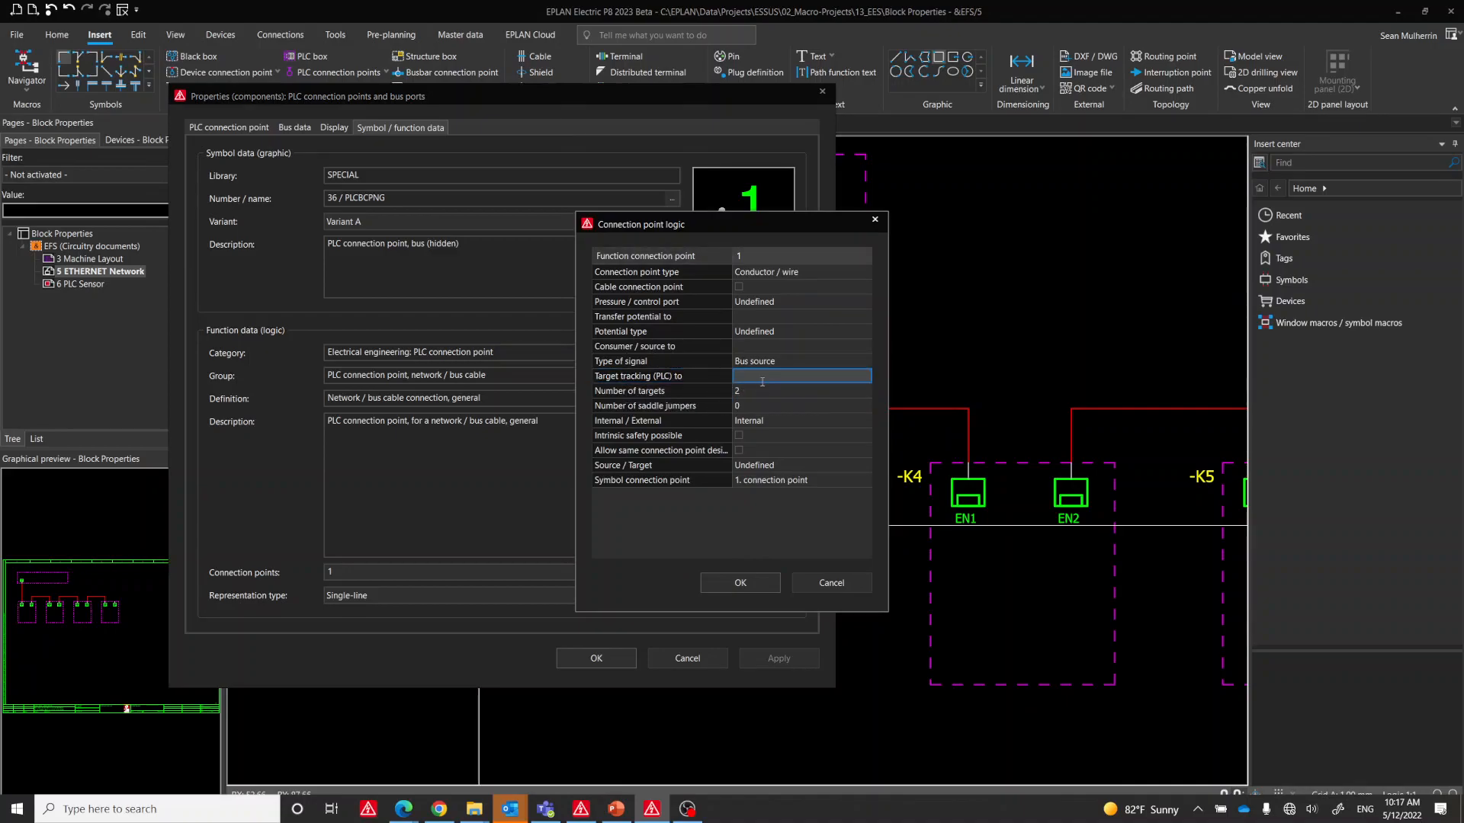
text(EN)
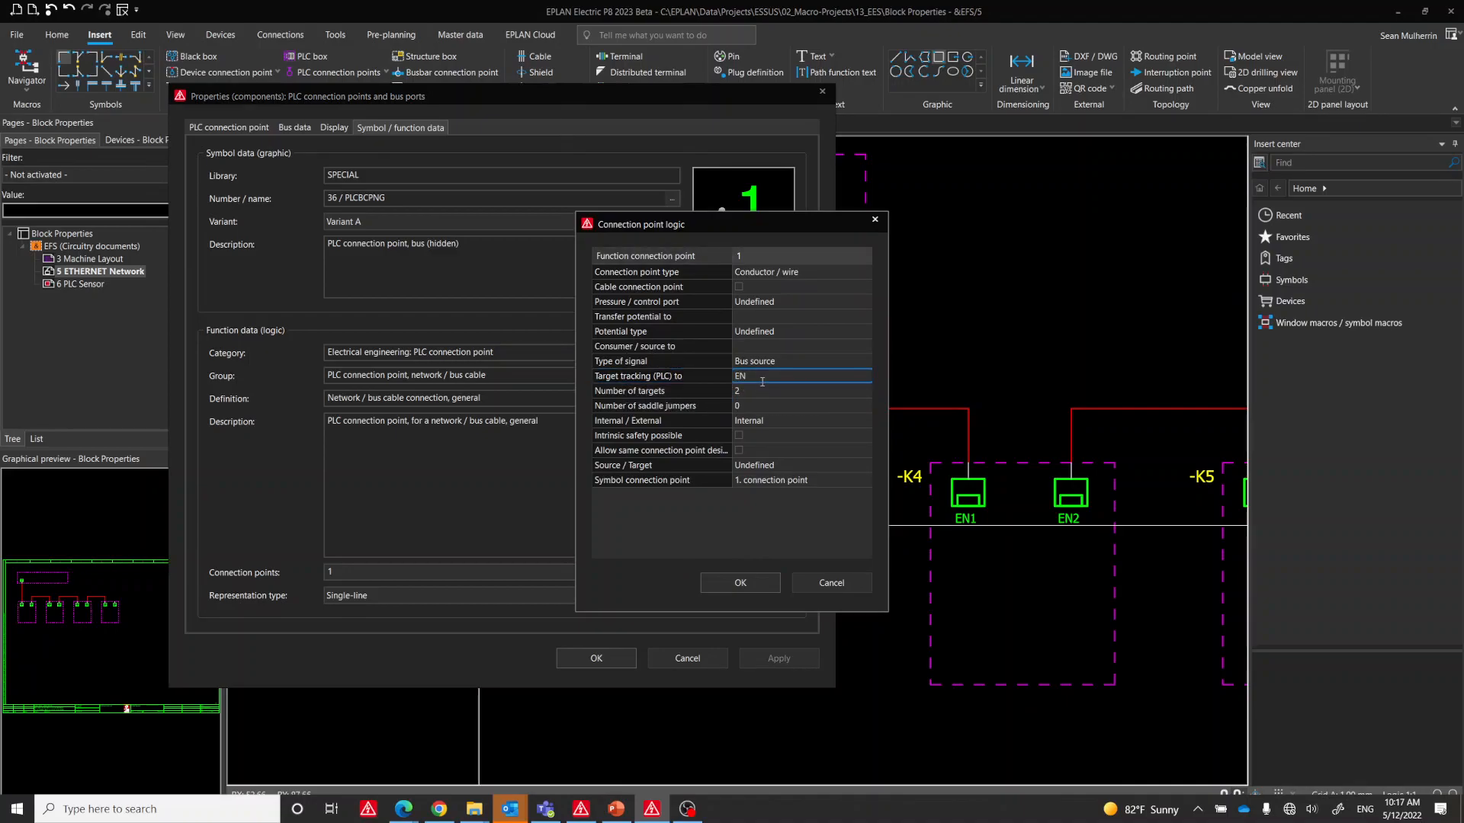
text(1:0)
key(Tab)
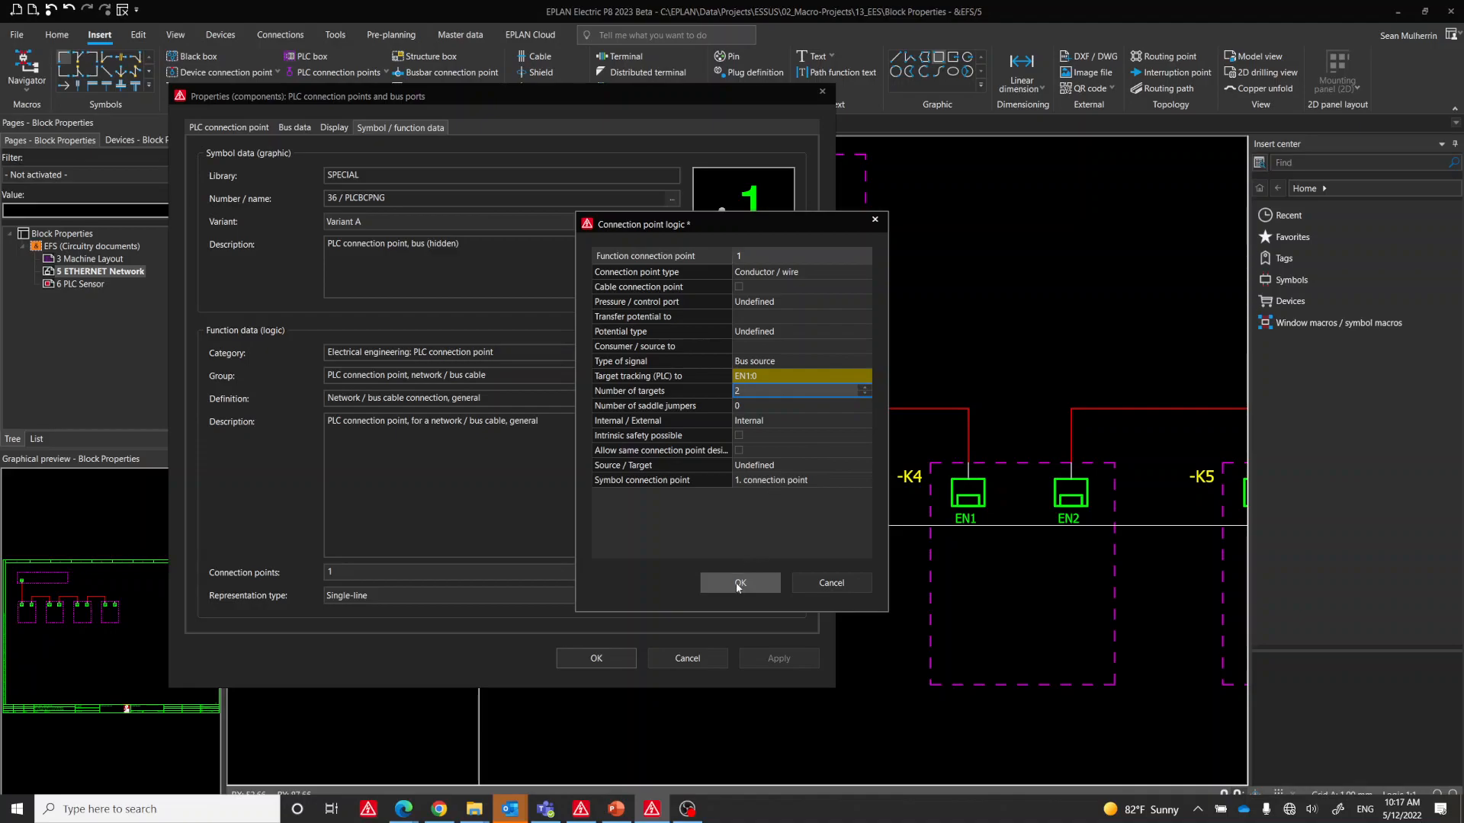
click(738, 584)
click(631, 656)
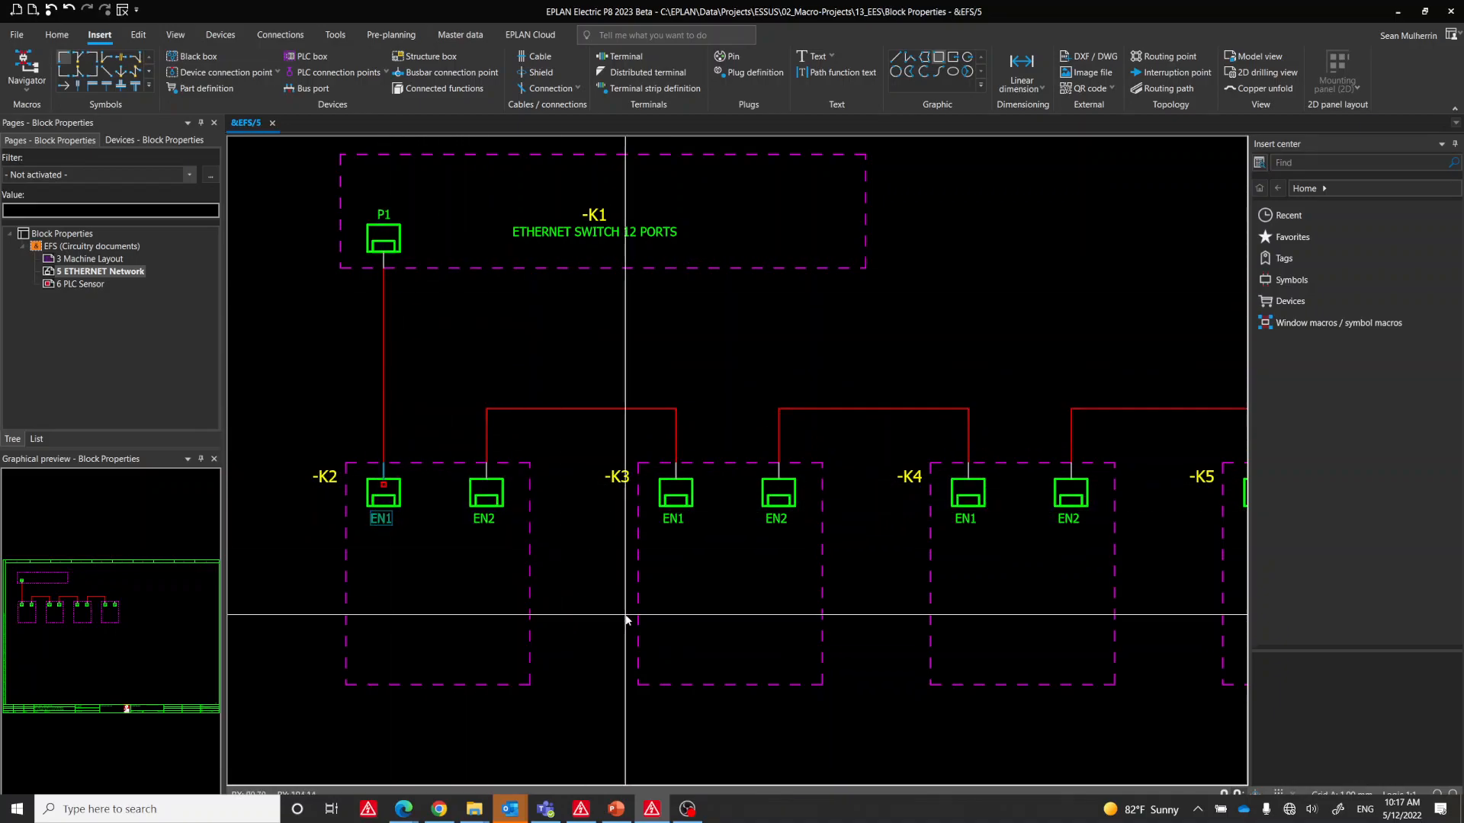
- Set Target tracking (PLC) to EN1:0 for K3's EN2 port, check its connection point designation and apply the properties
double_click(780, 521)
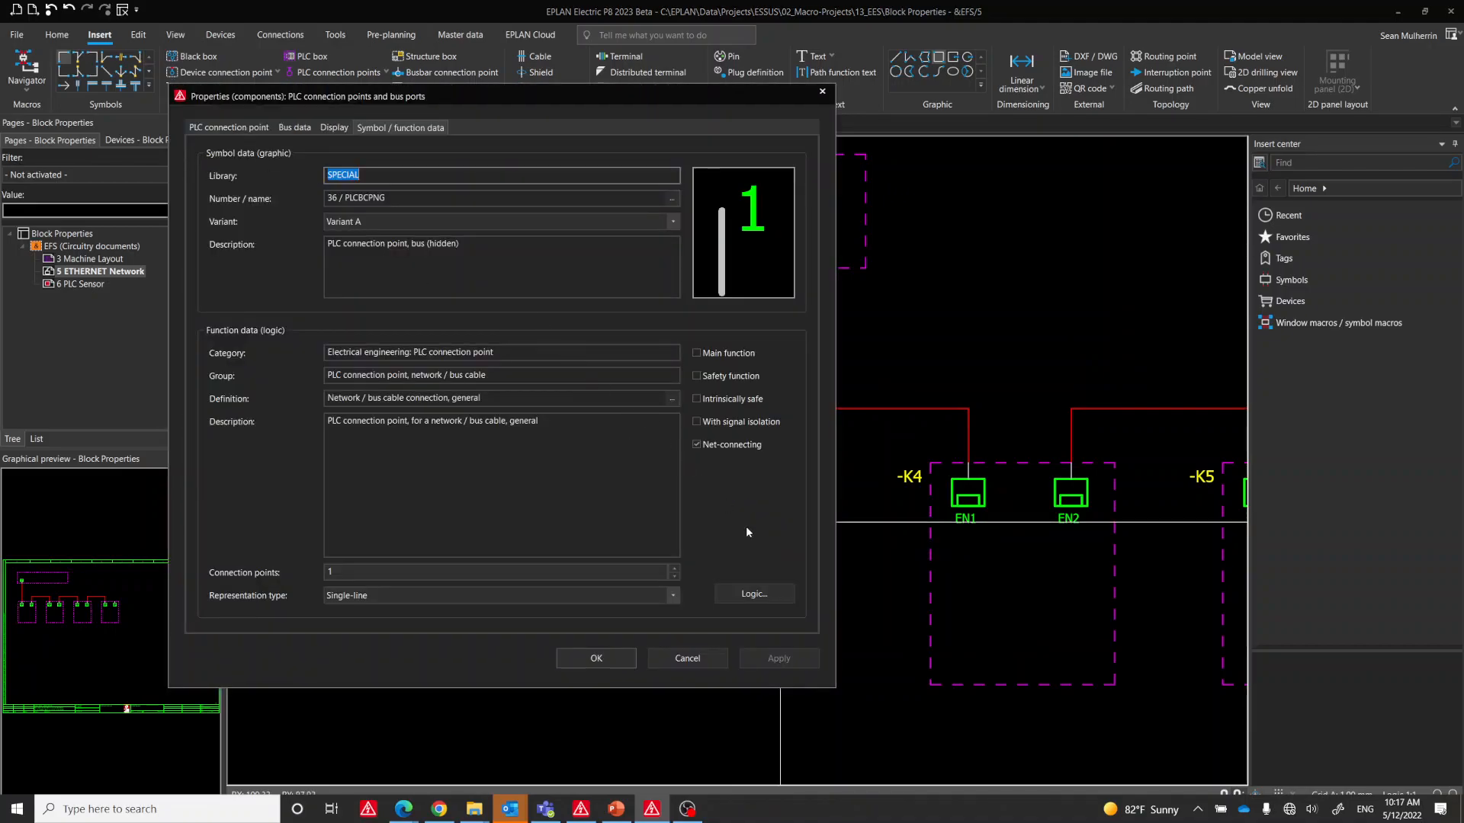
click(761, 595)
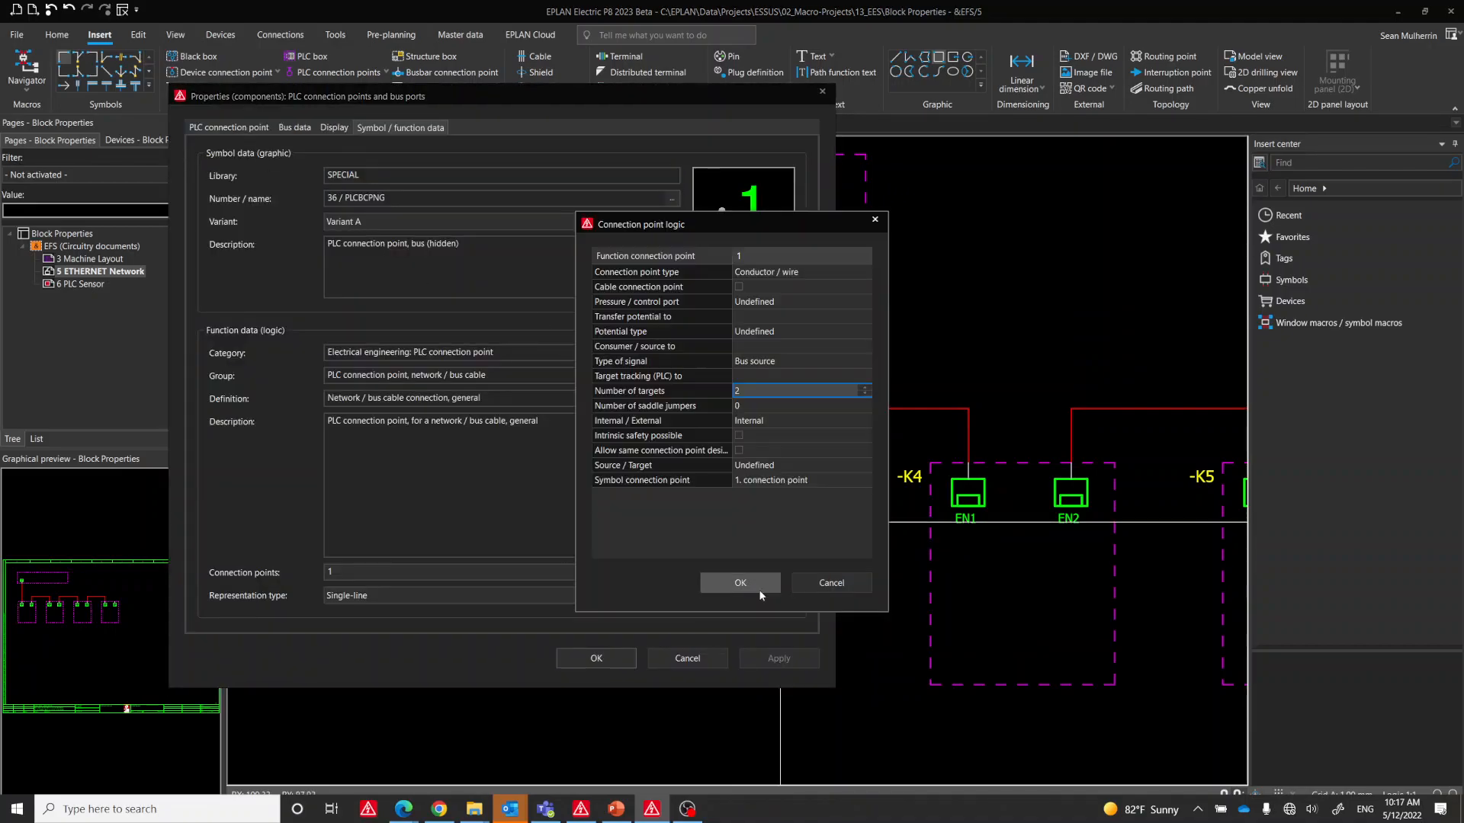
click(760, 366)
click(760, 375)
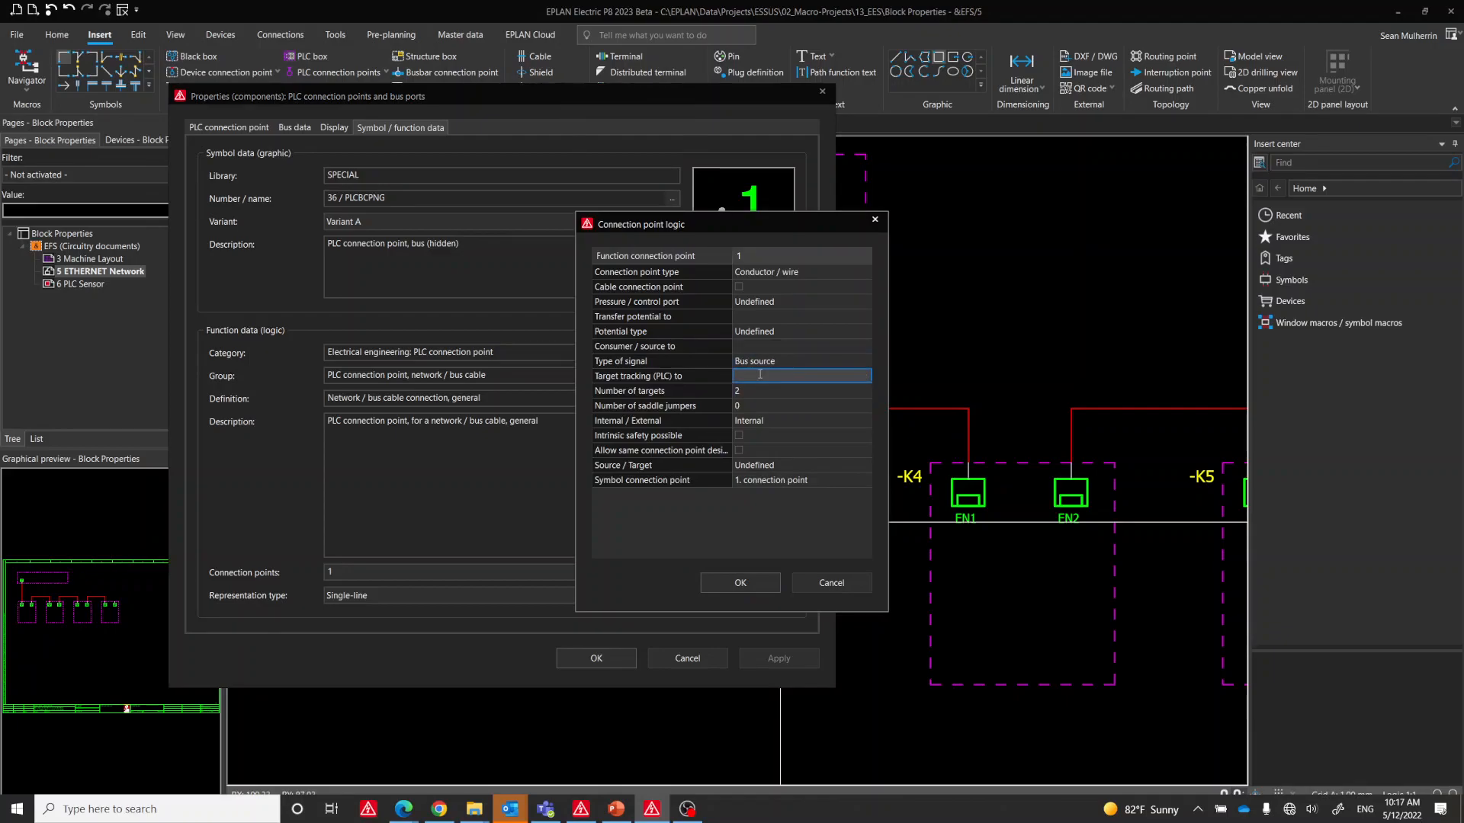
text(EN1:0)
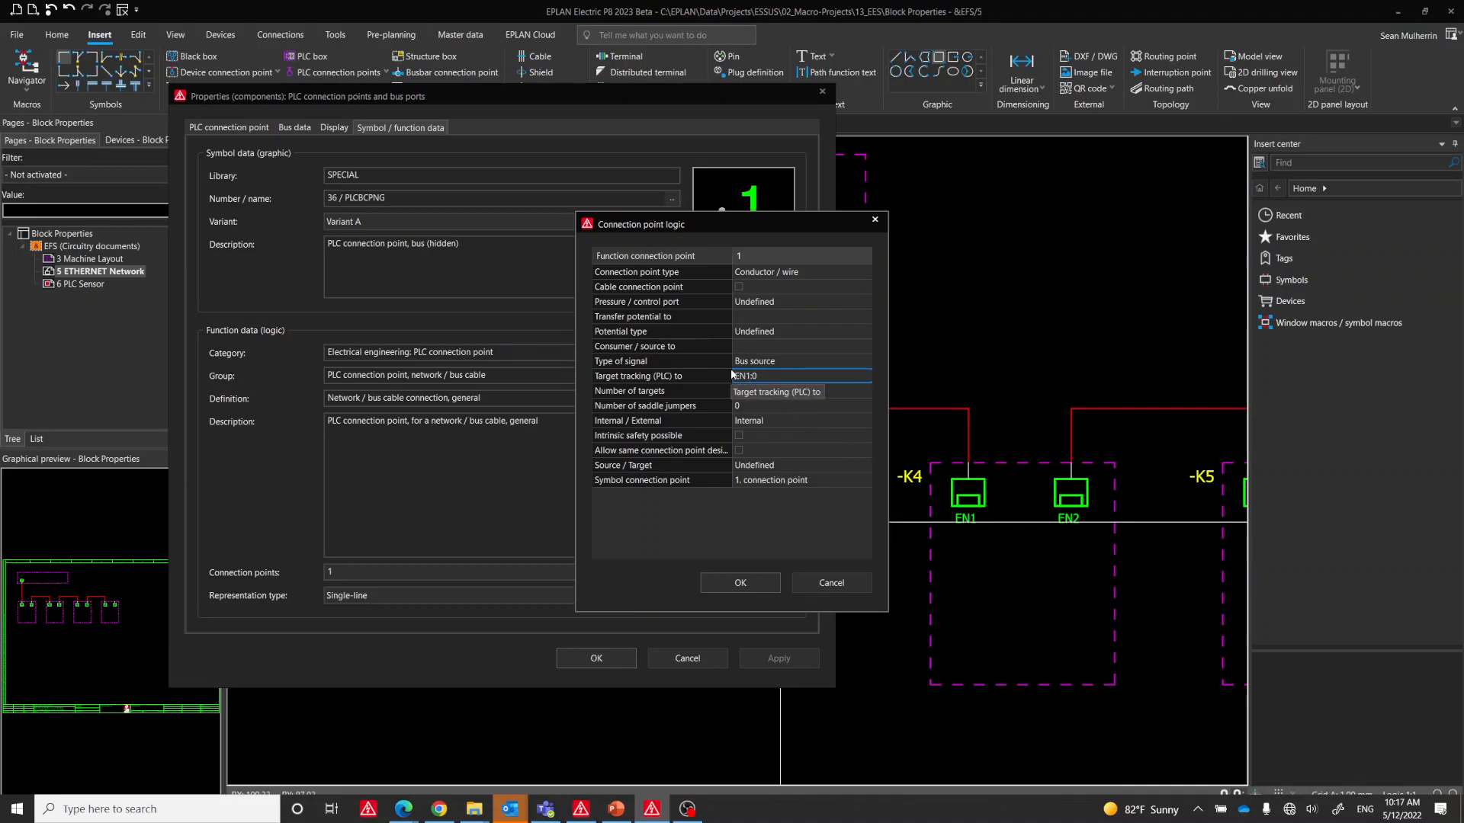
click(738, 585)
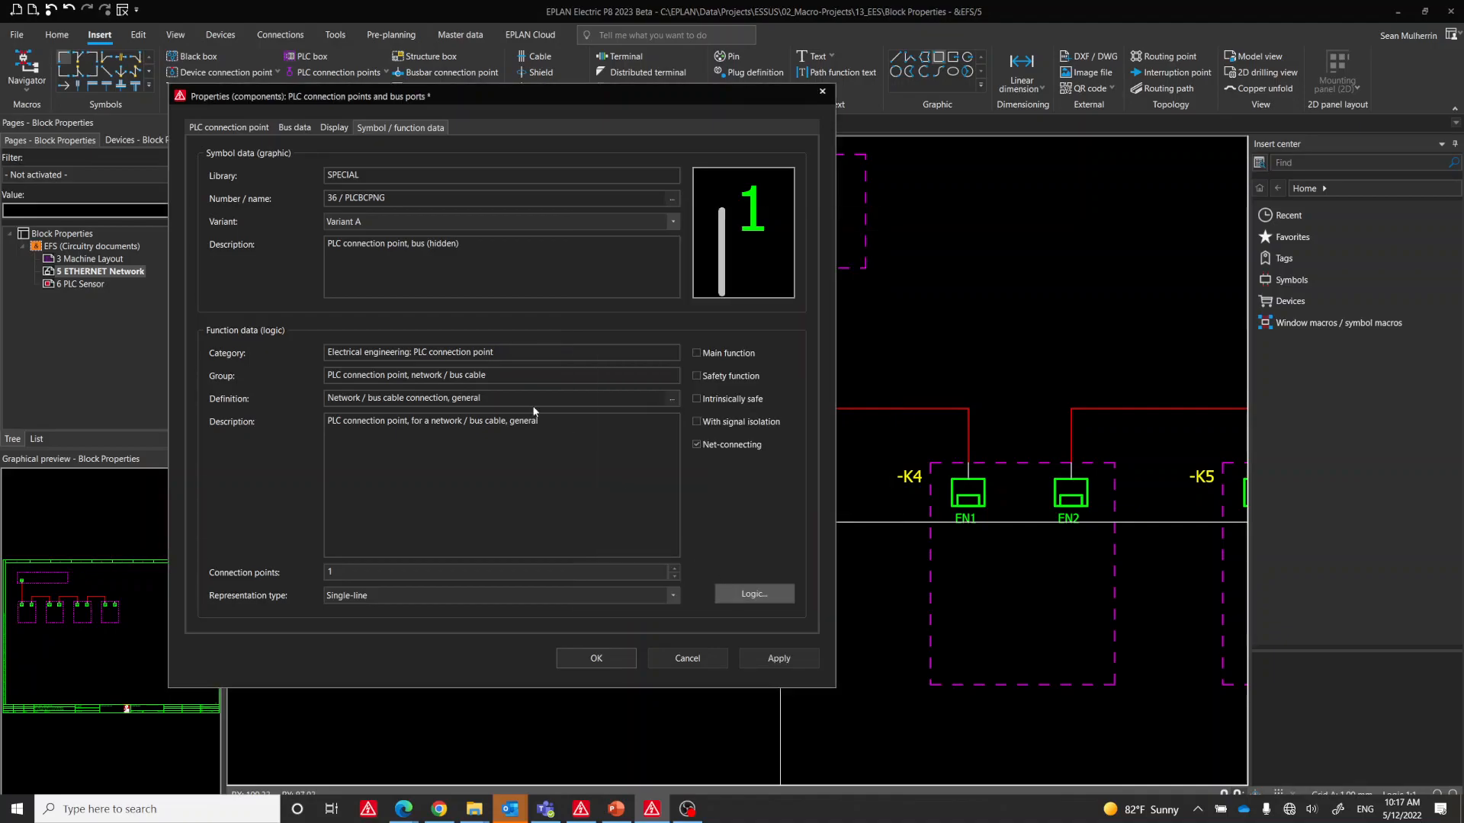
click(241, 129)
click(249, 218)
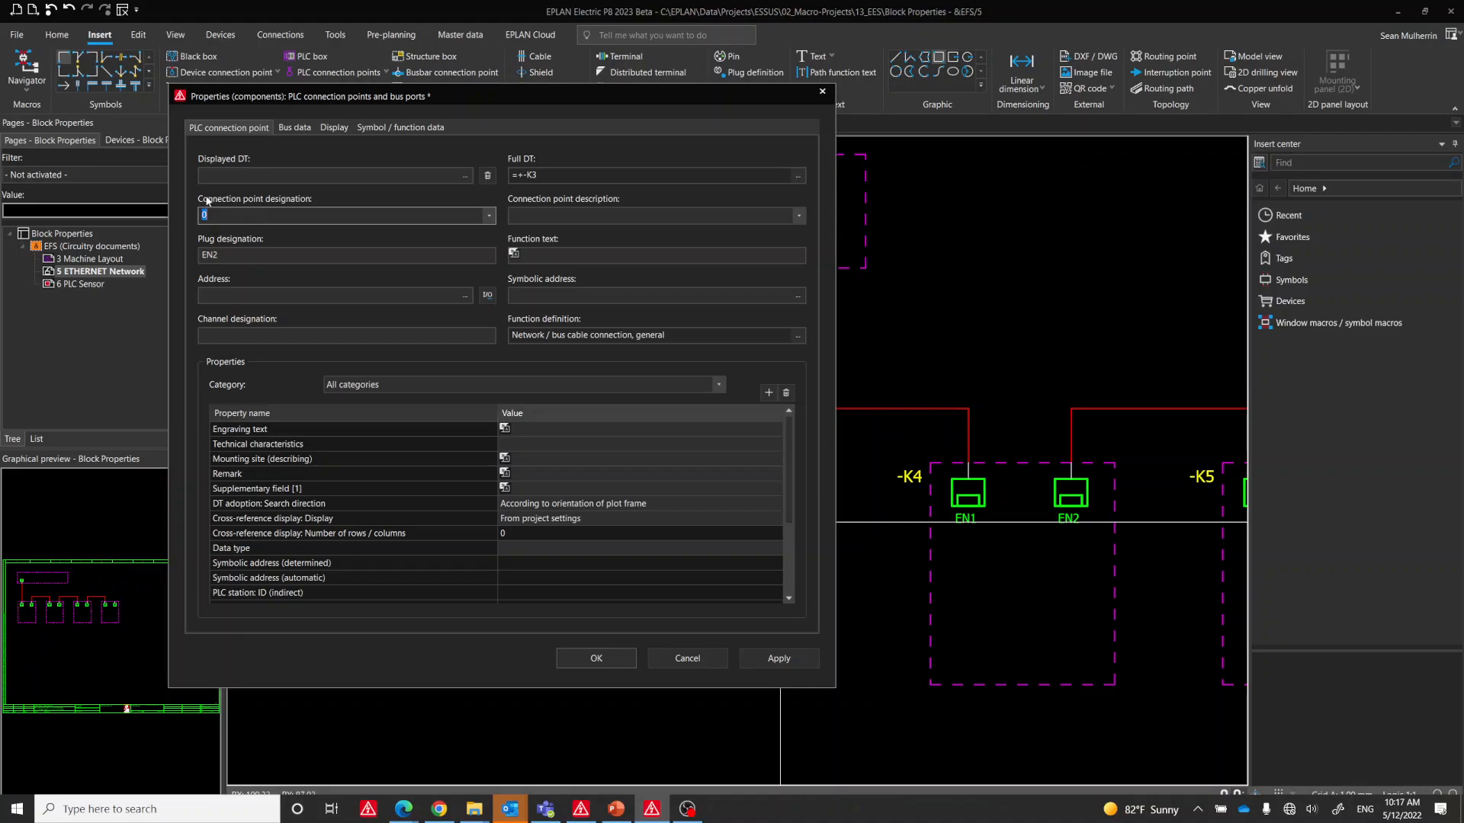
click(568, 658)
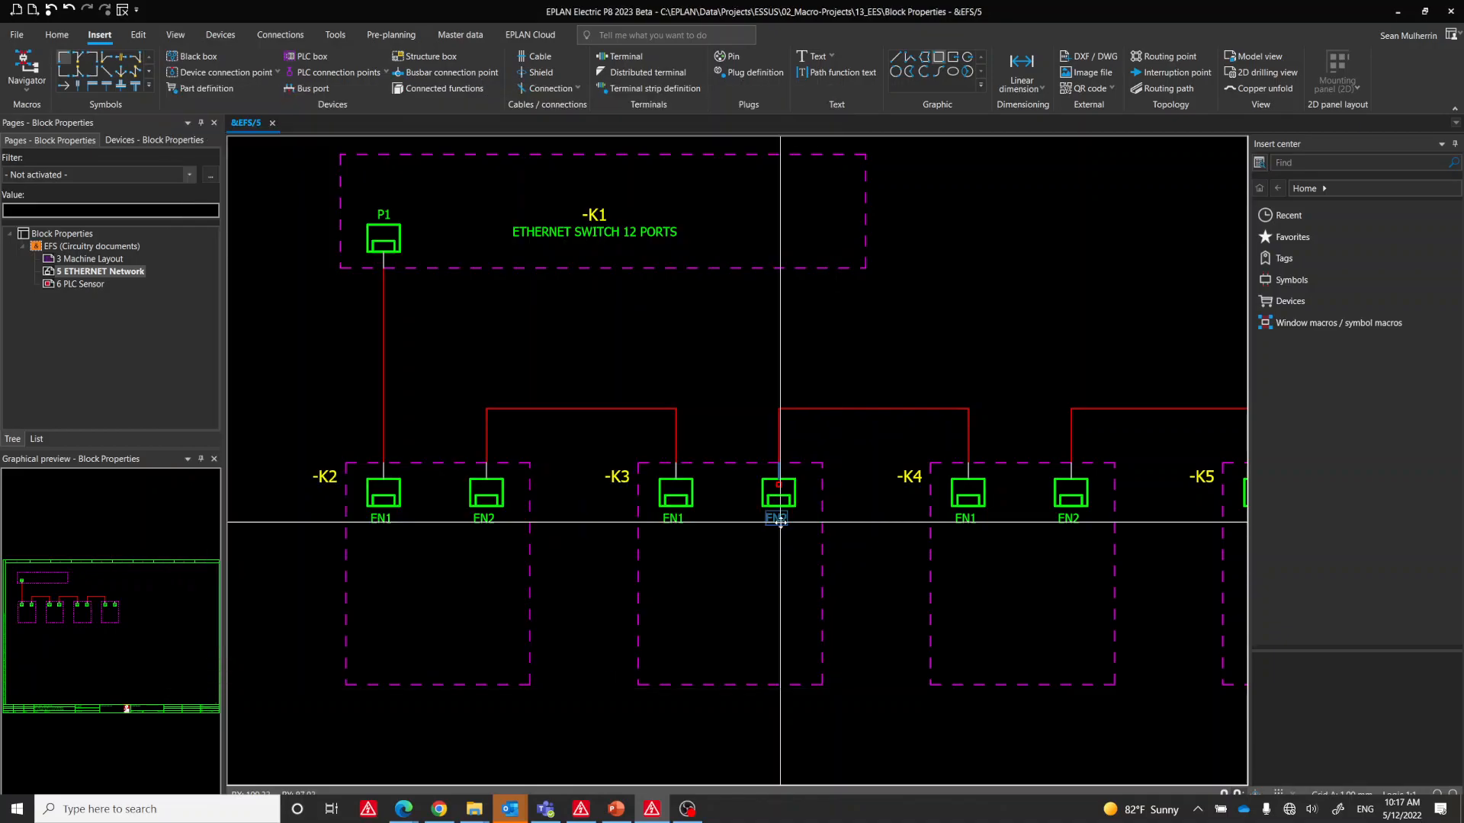
- In the Block property format of K4's EN1 port, navigate through Last function via connection point and target number (PLC) to connection point 1, Target 1
click(968, 525)
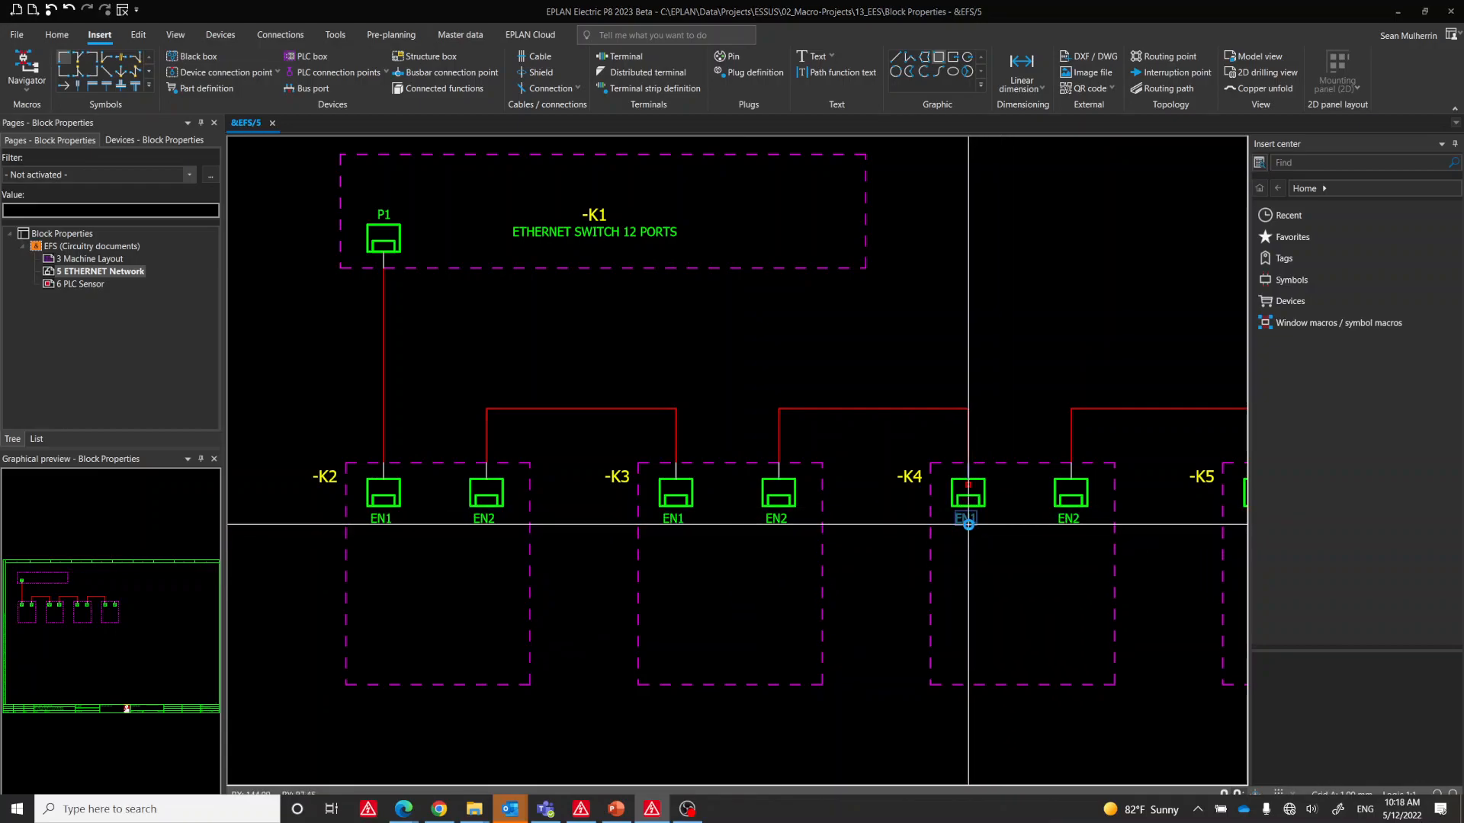
double_click(968, 525)
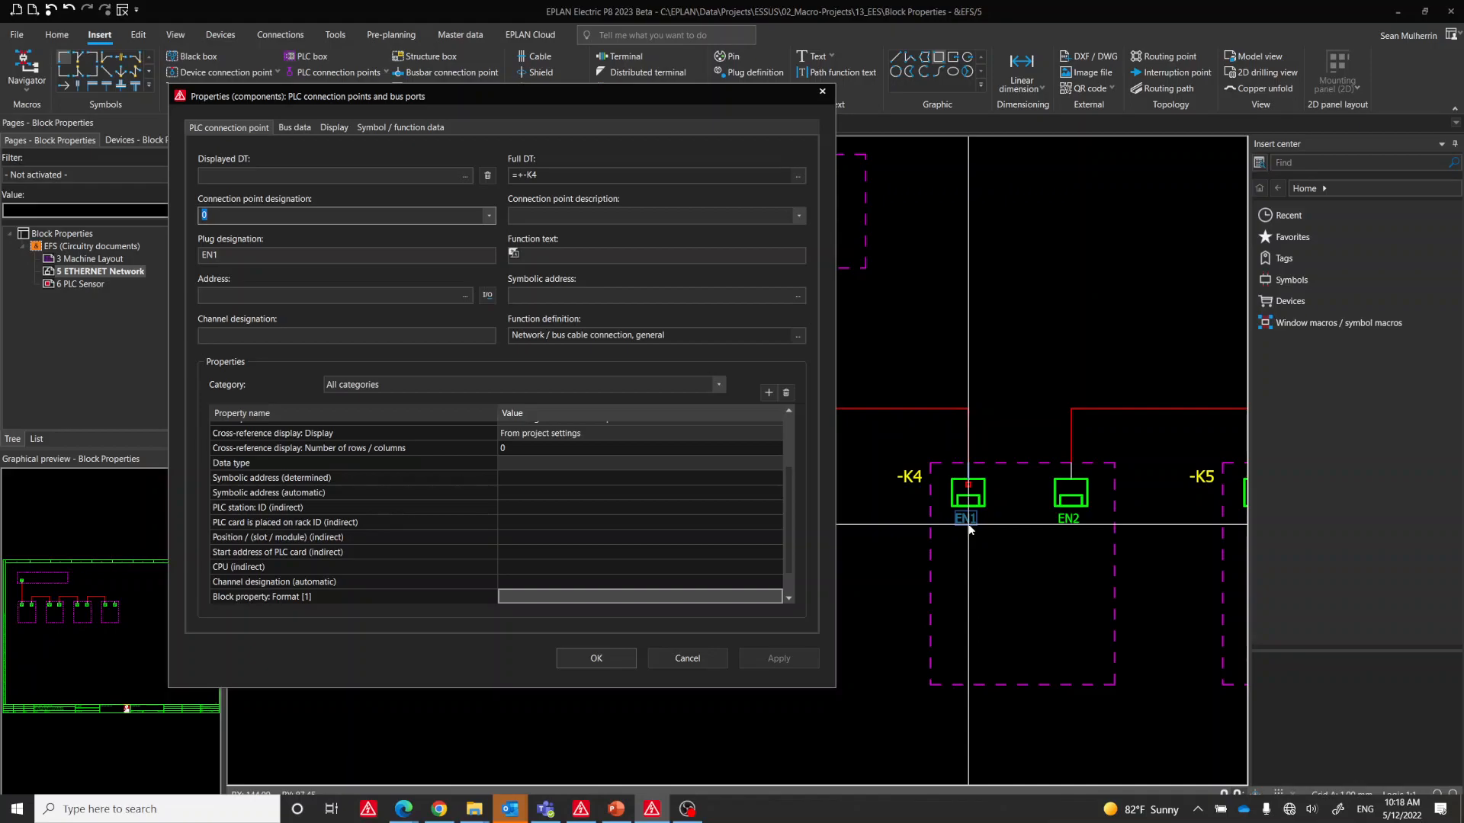
click(655, 596)
click(774, 598)
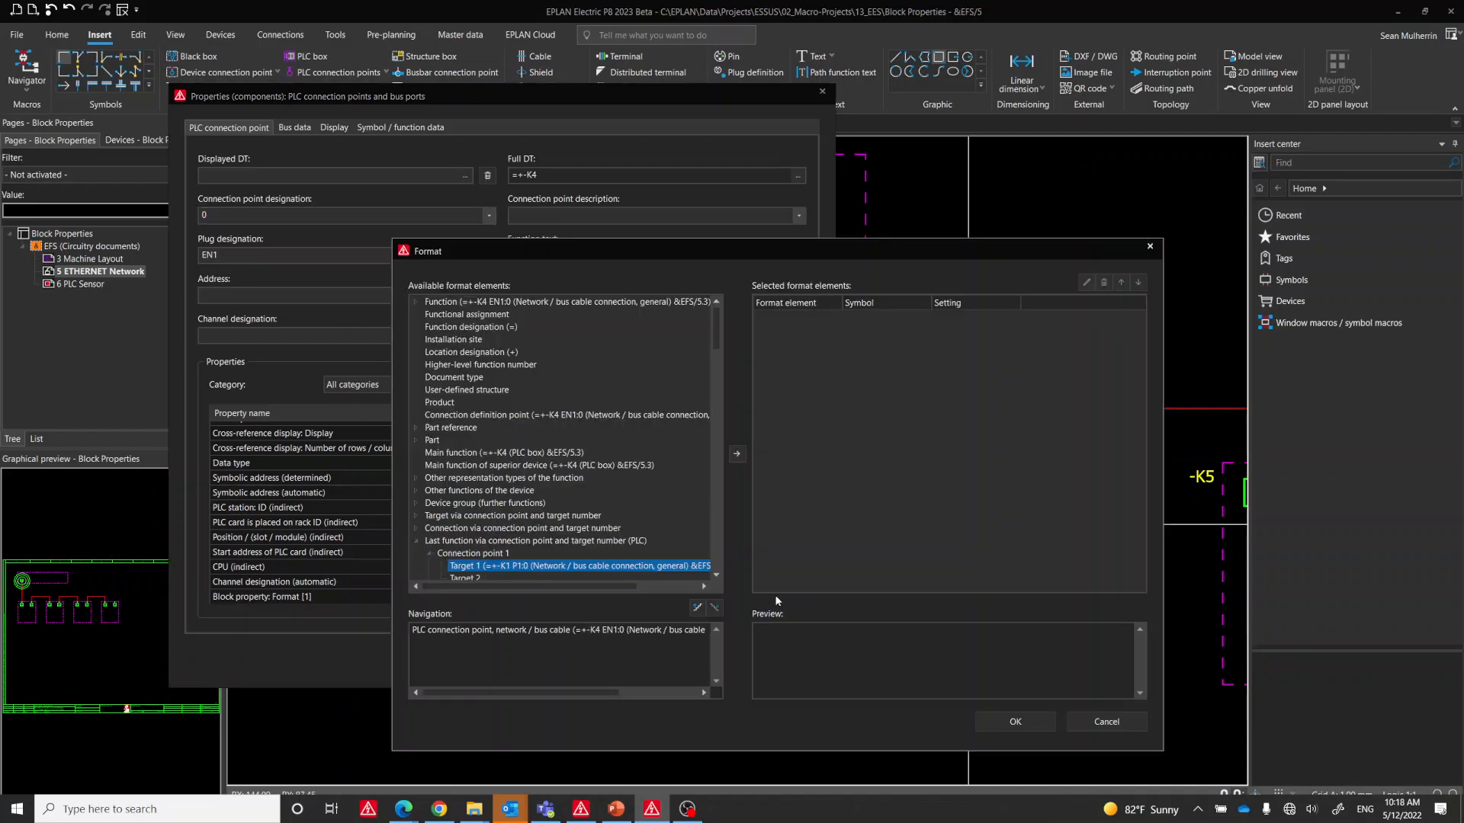
click(442, 542)
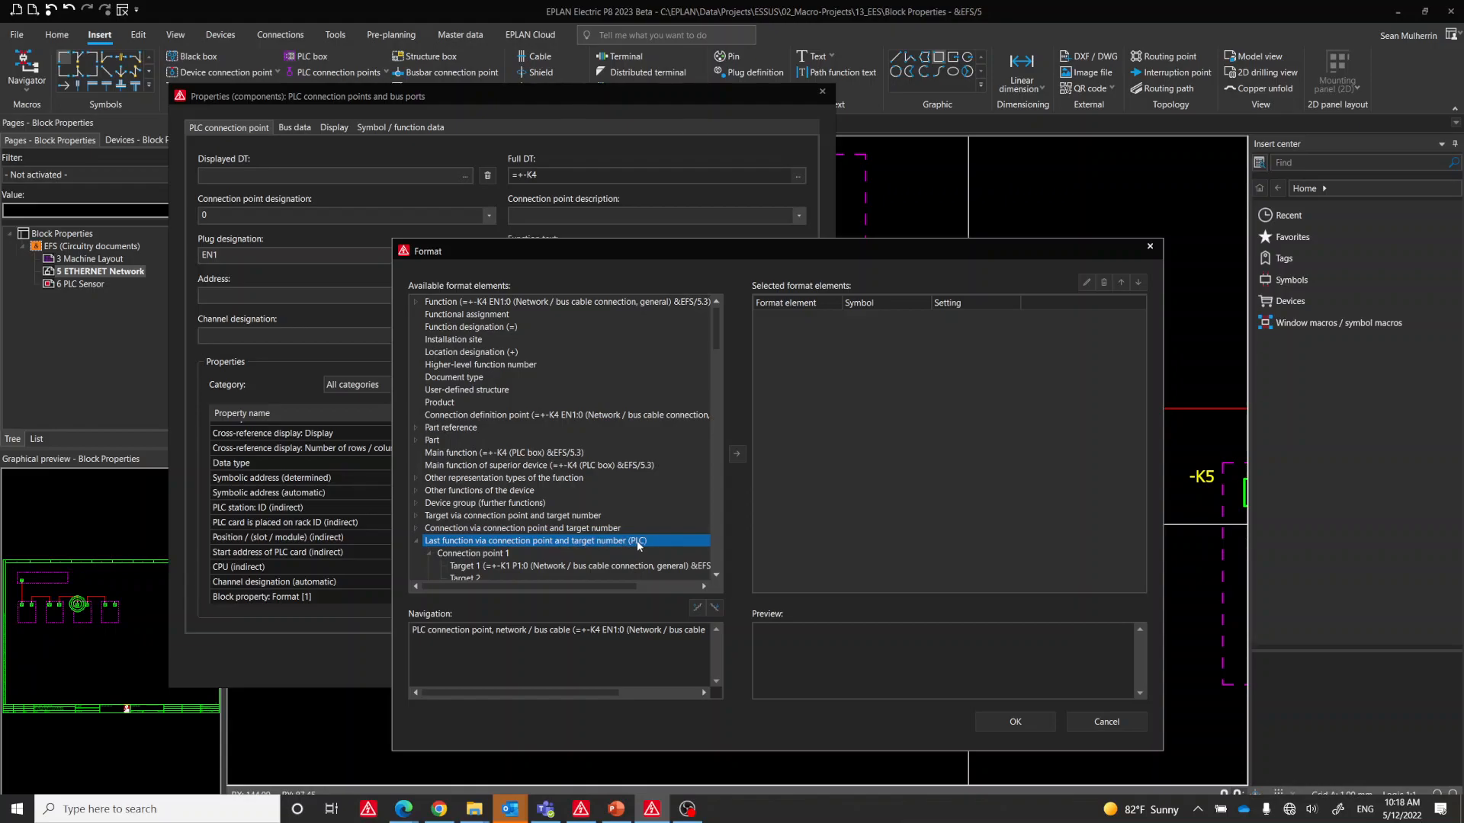
click(454, 555)
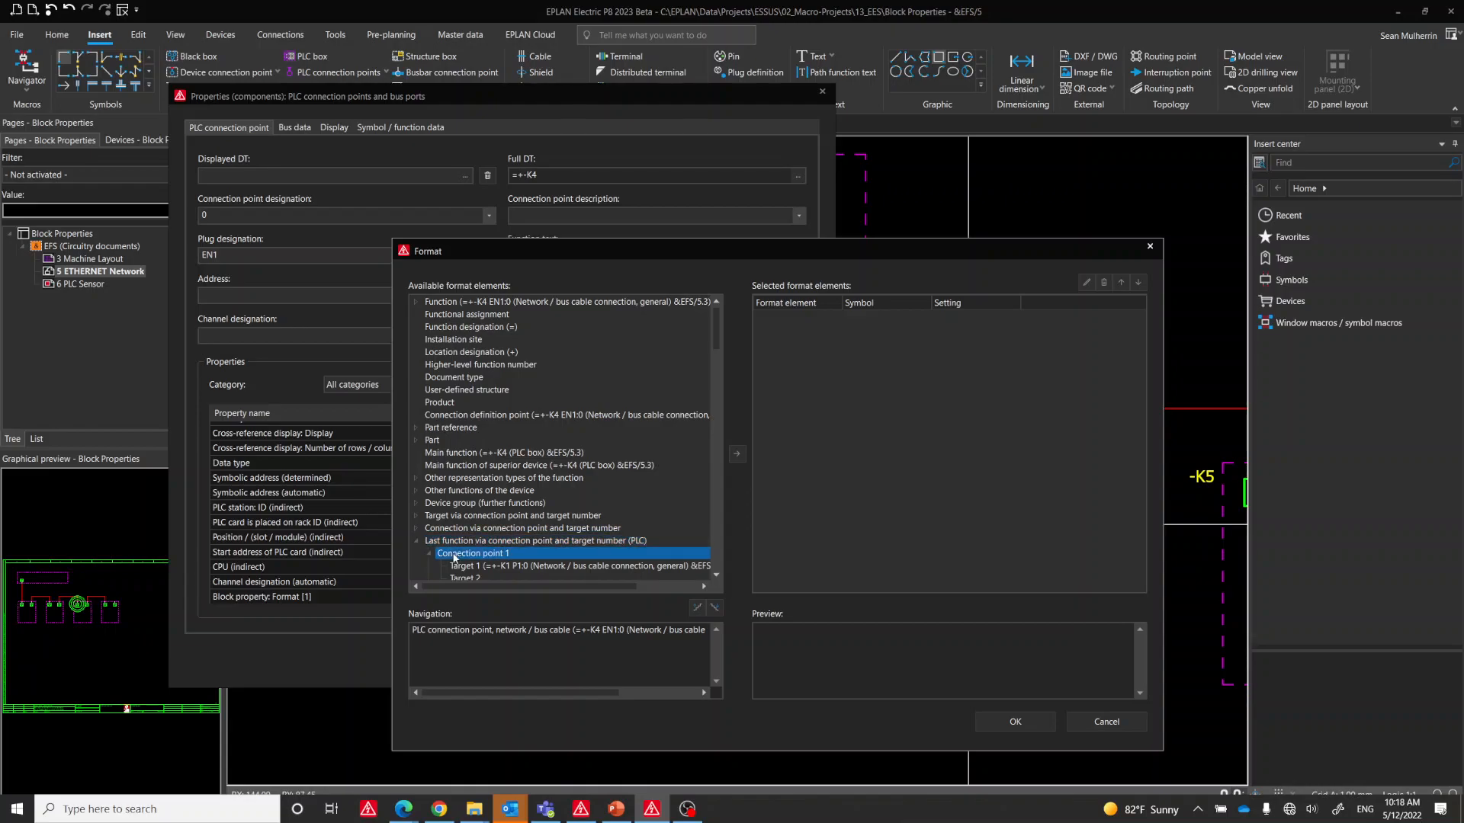
click(454, 568)
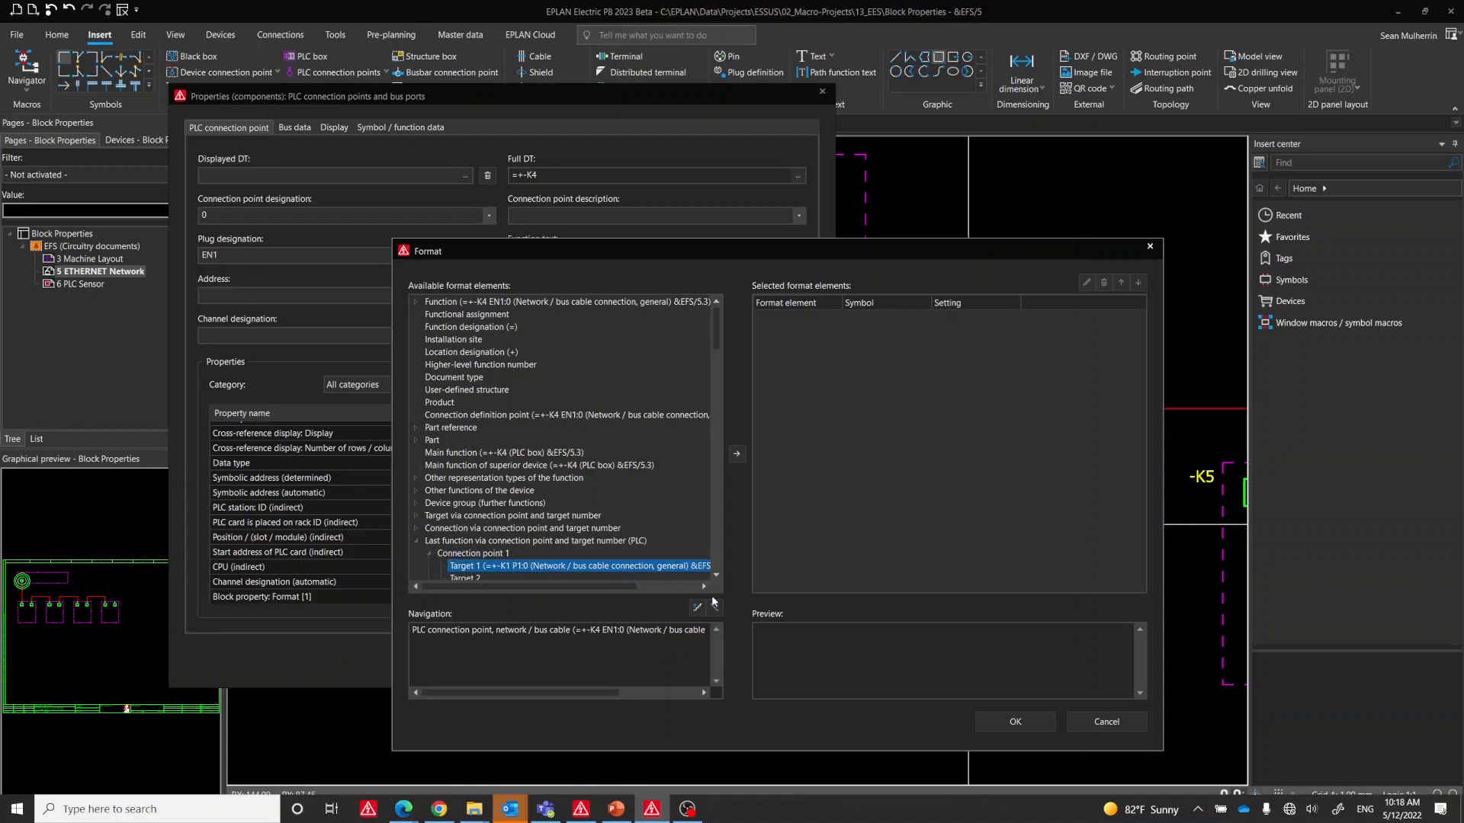
click(697, 610)
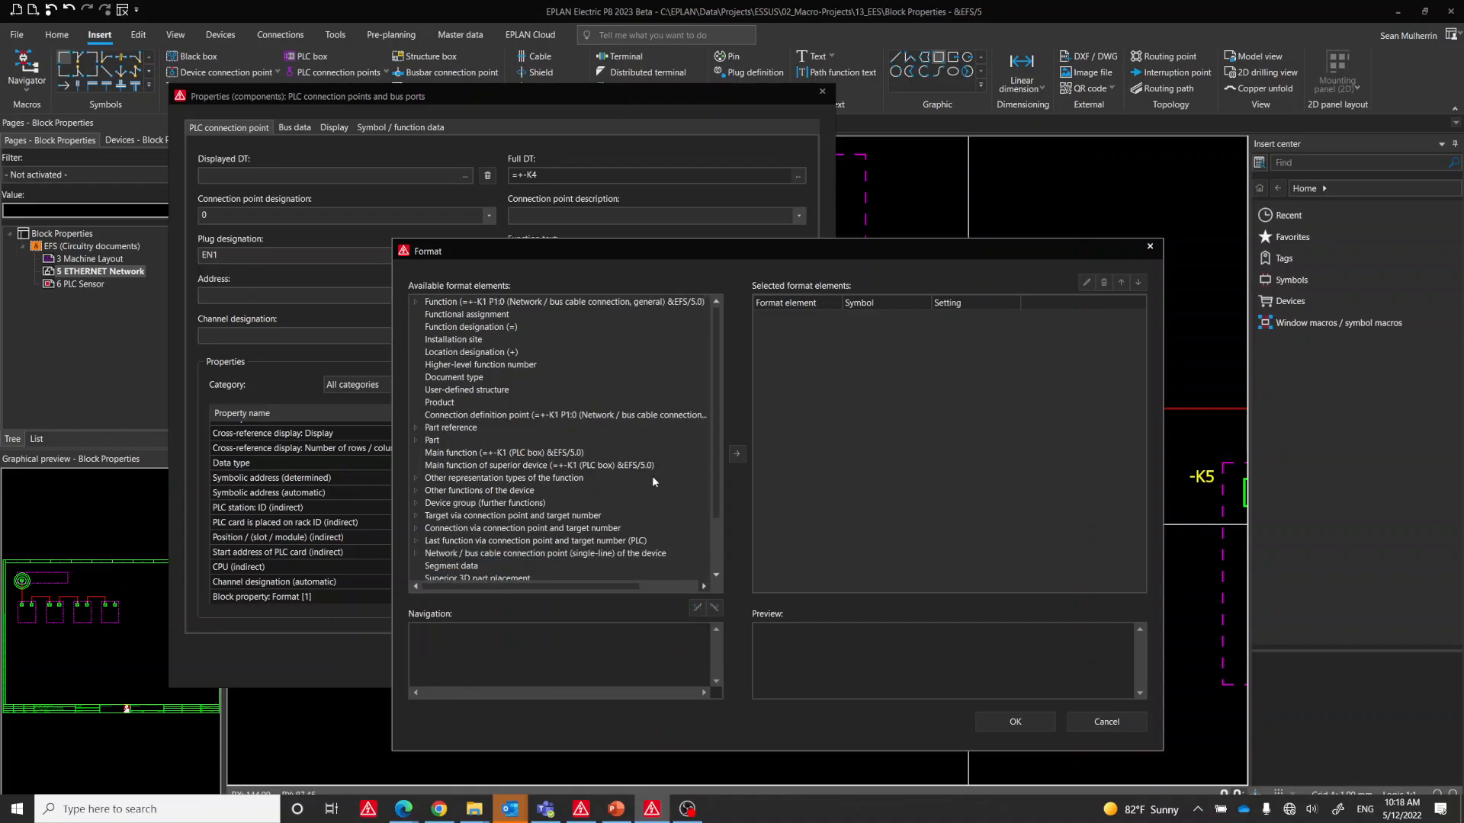
- Add the general function property Bus interface: Name (with plug designation) of the target function to the format
click(414, 302)
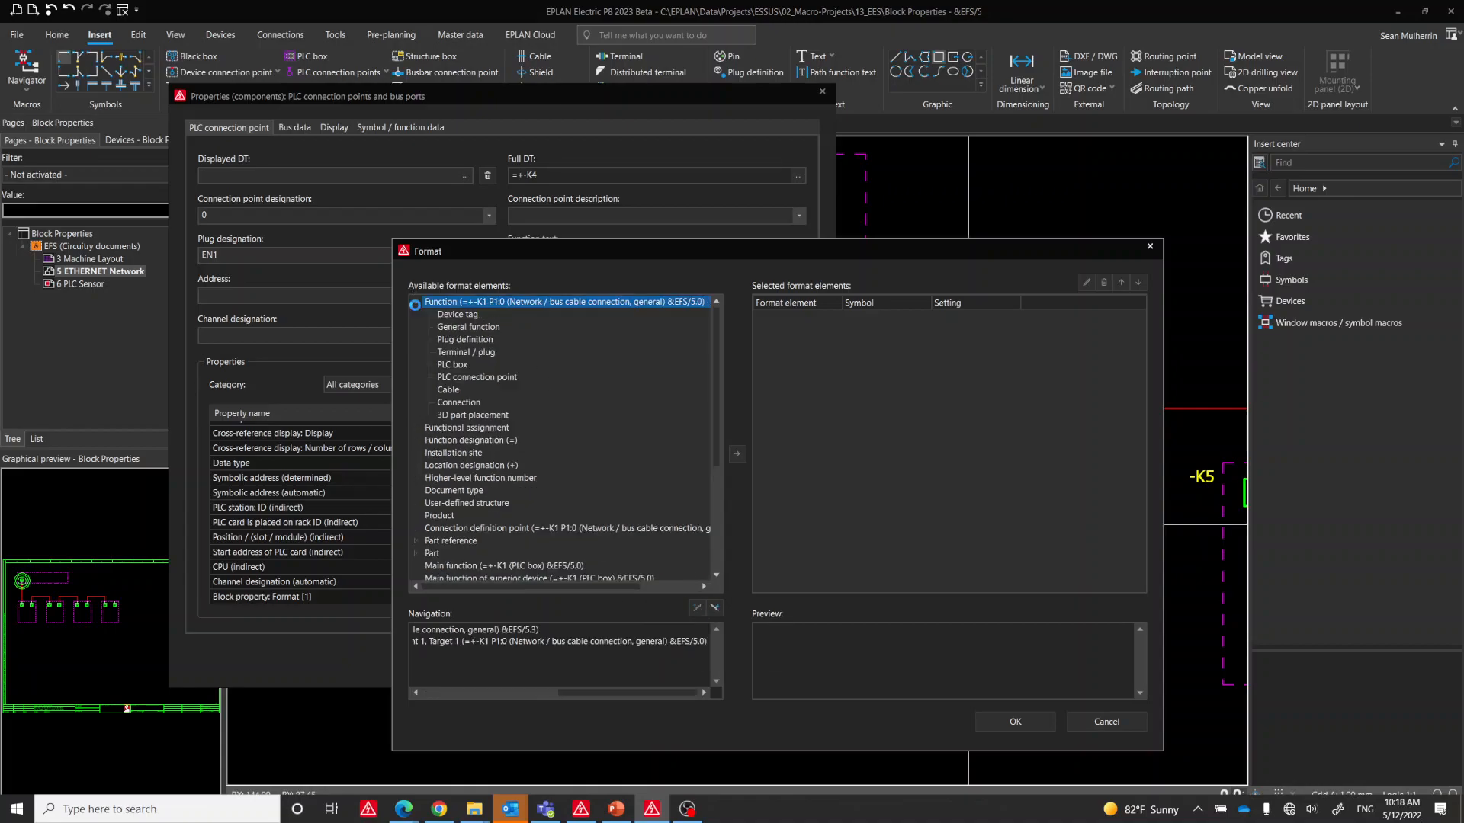
click(459, 327)
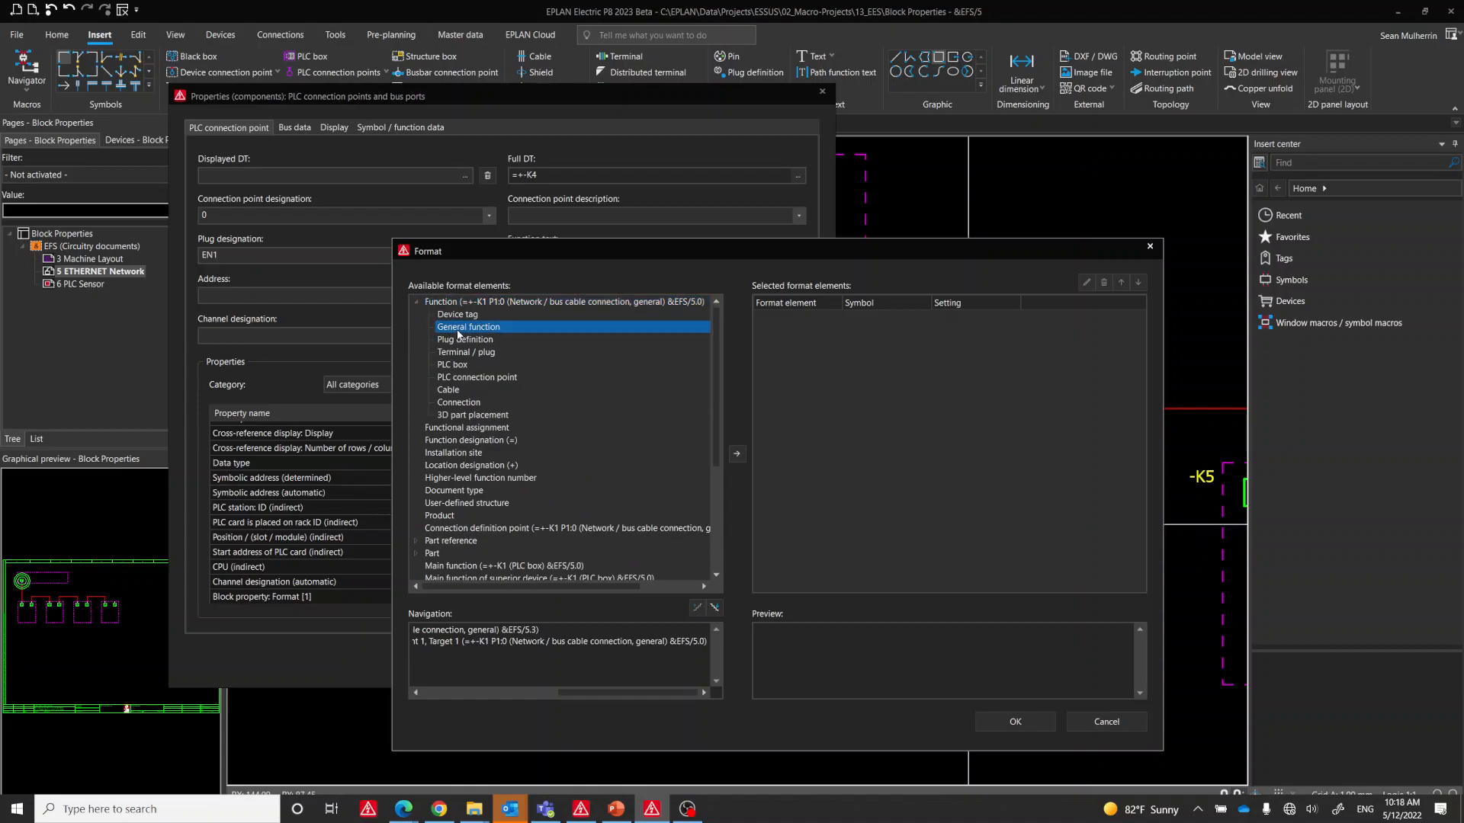
click(737, 457)
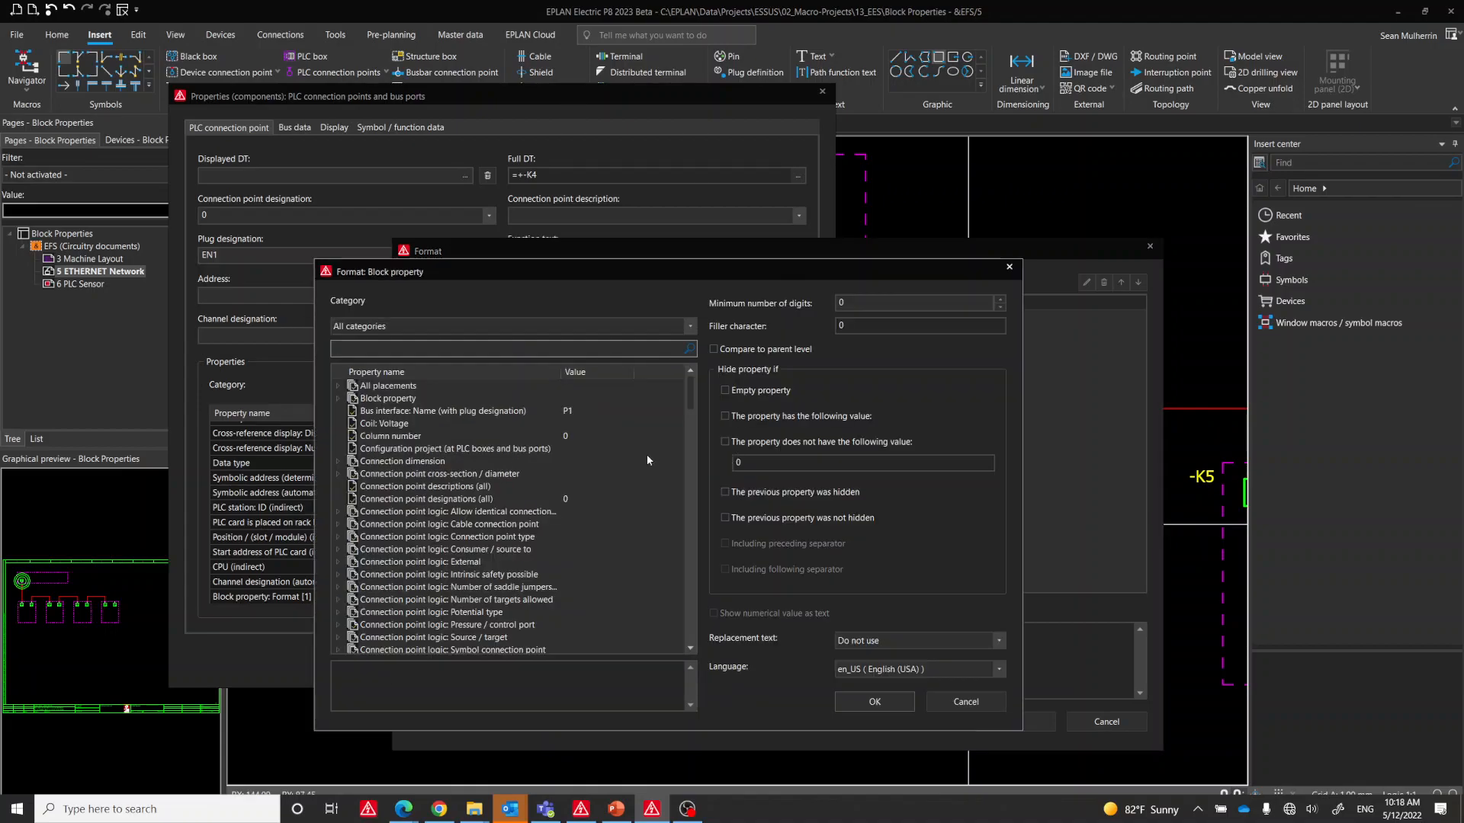
click(527, 414)
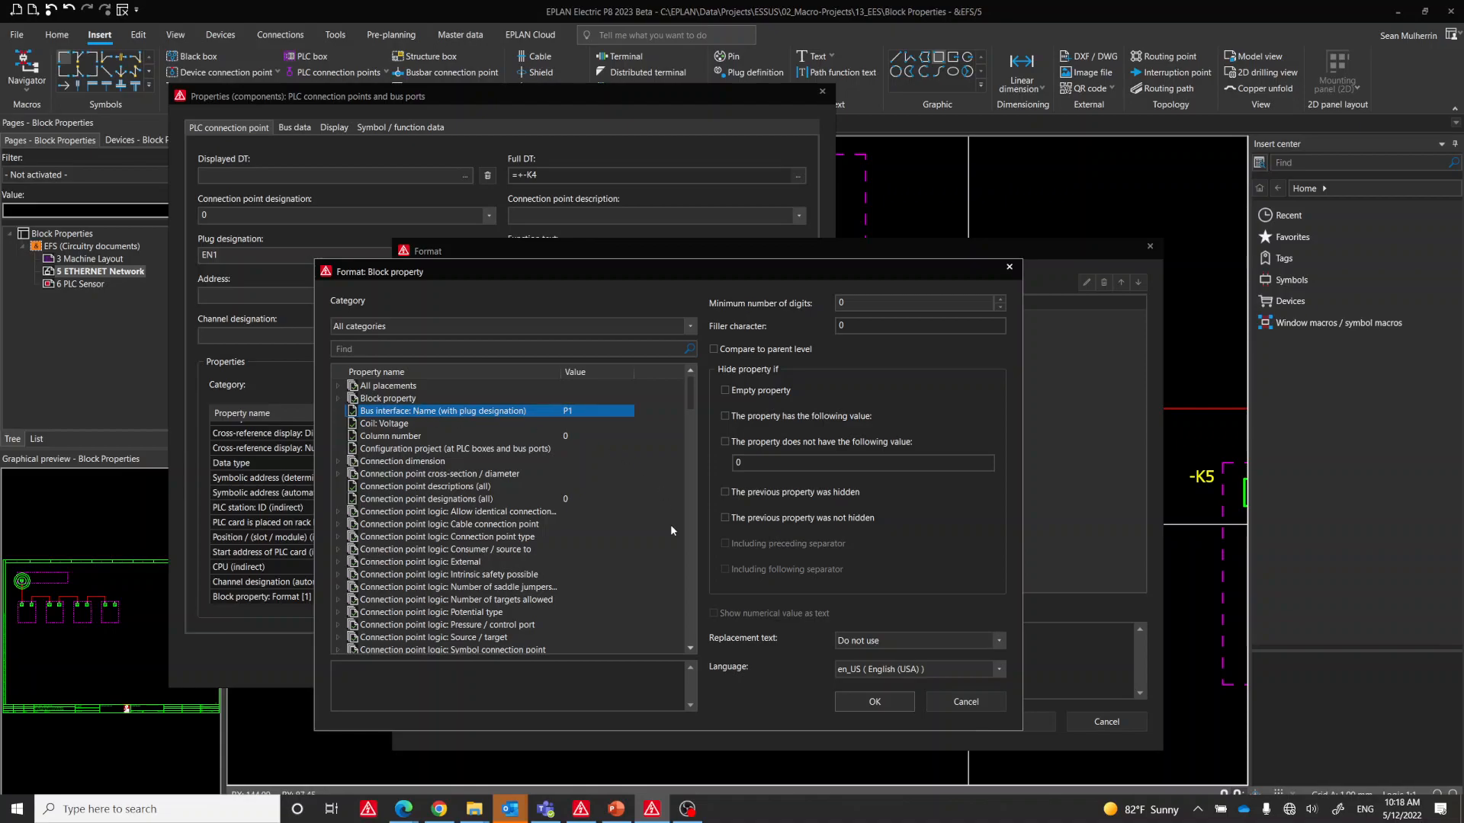
click(875, 702)
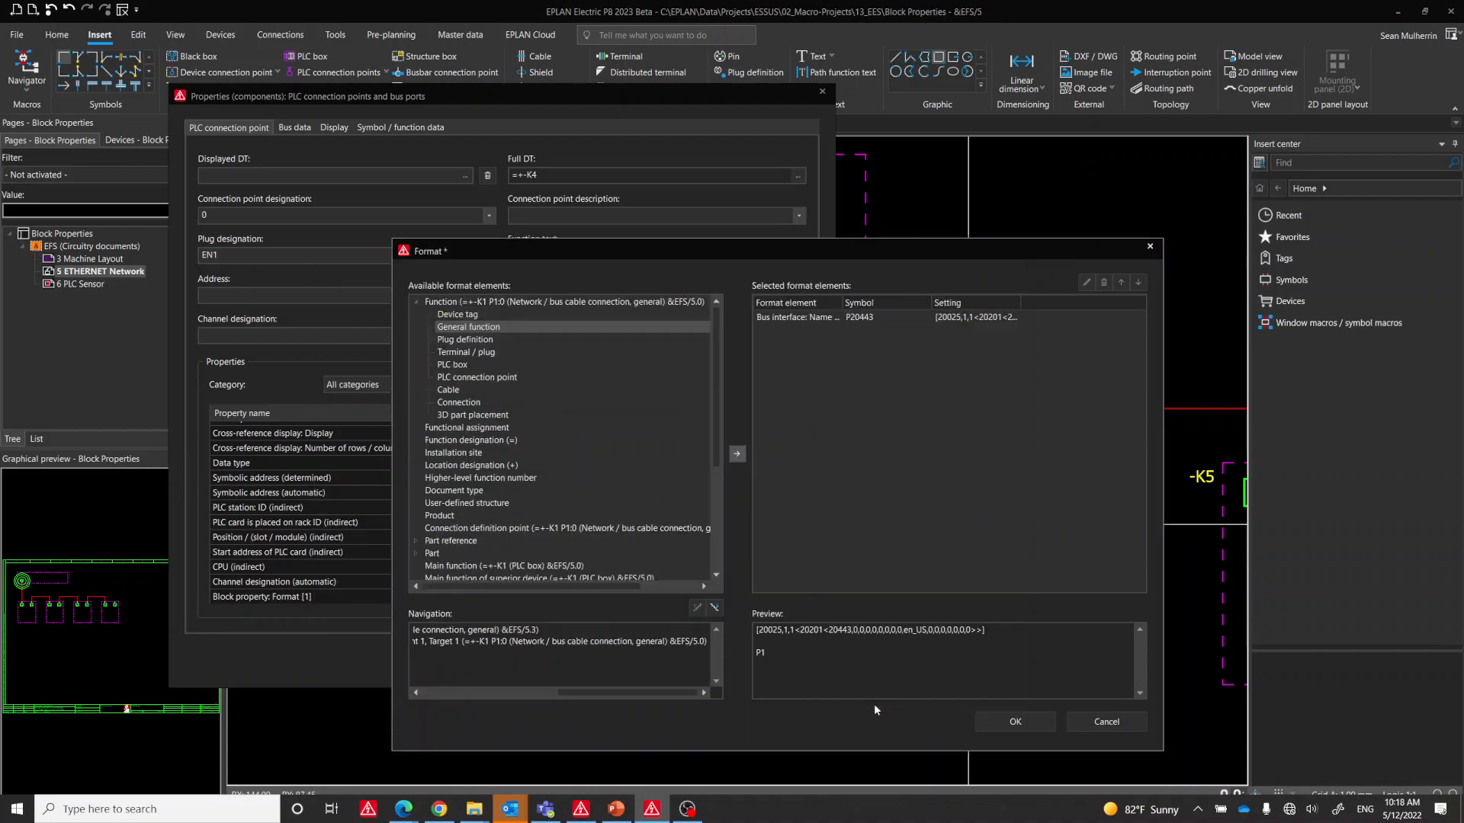
- Add the target's device tag to the format as DT (identifying, without project structures), using the variant that keeps the leading hyphen
click(458, 314)
click(736, 454)
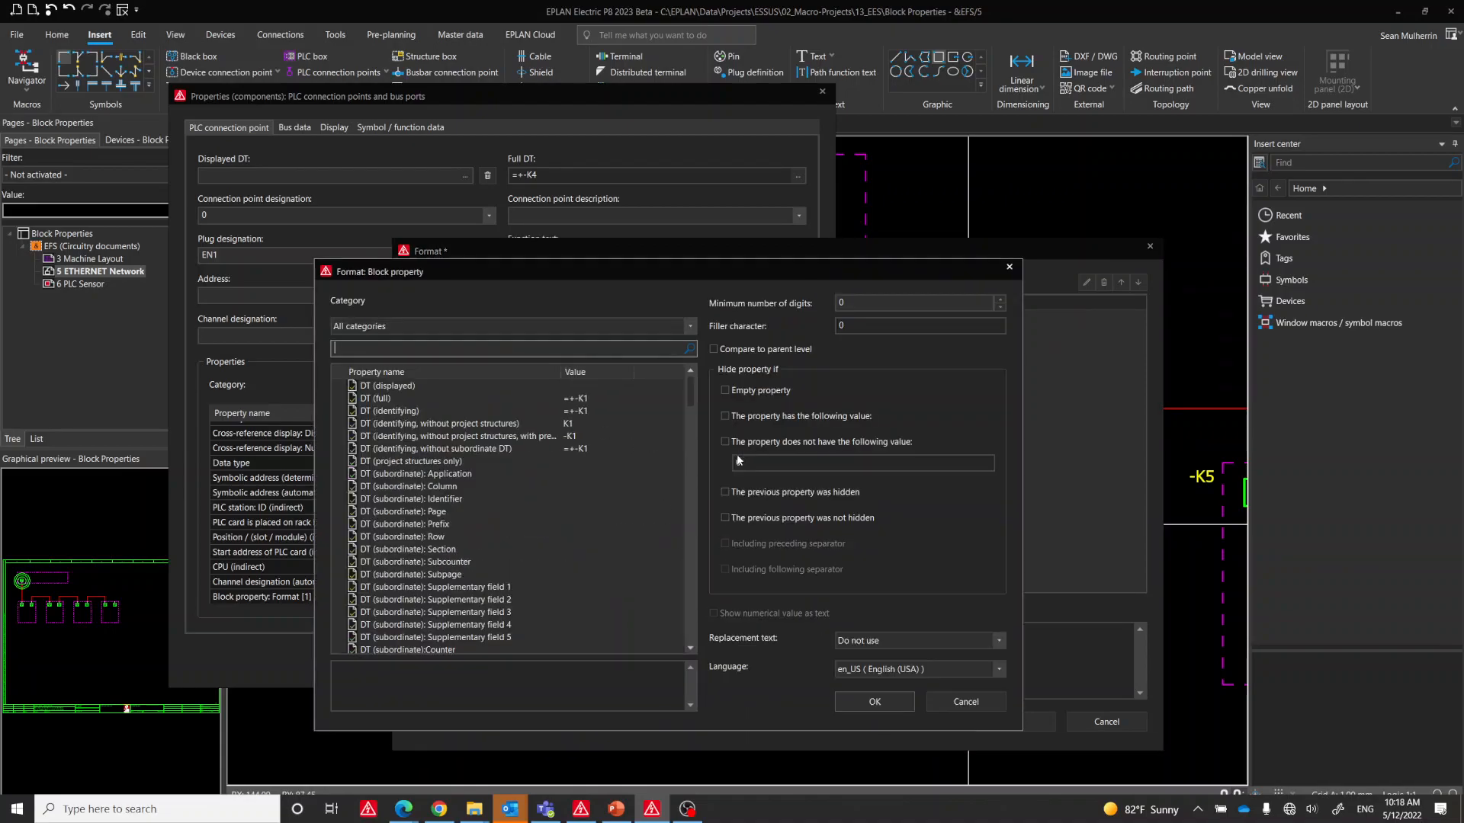
click(460, 436)
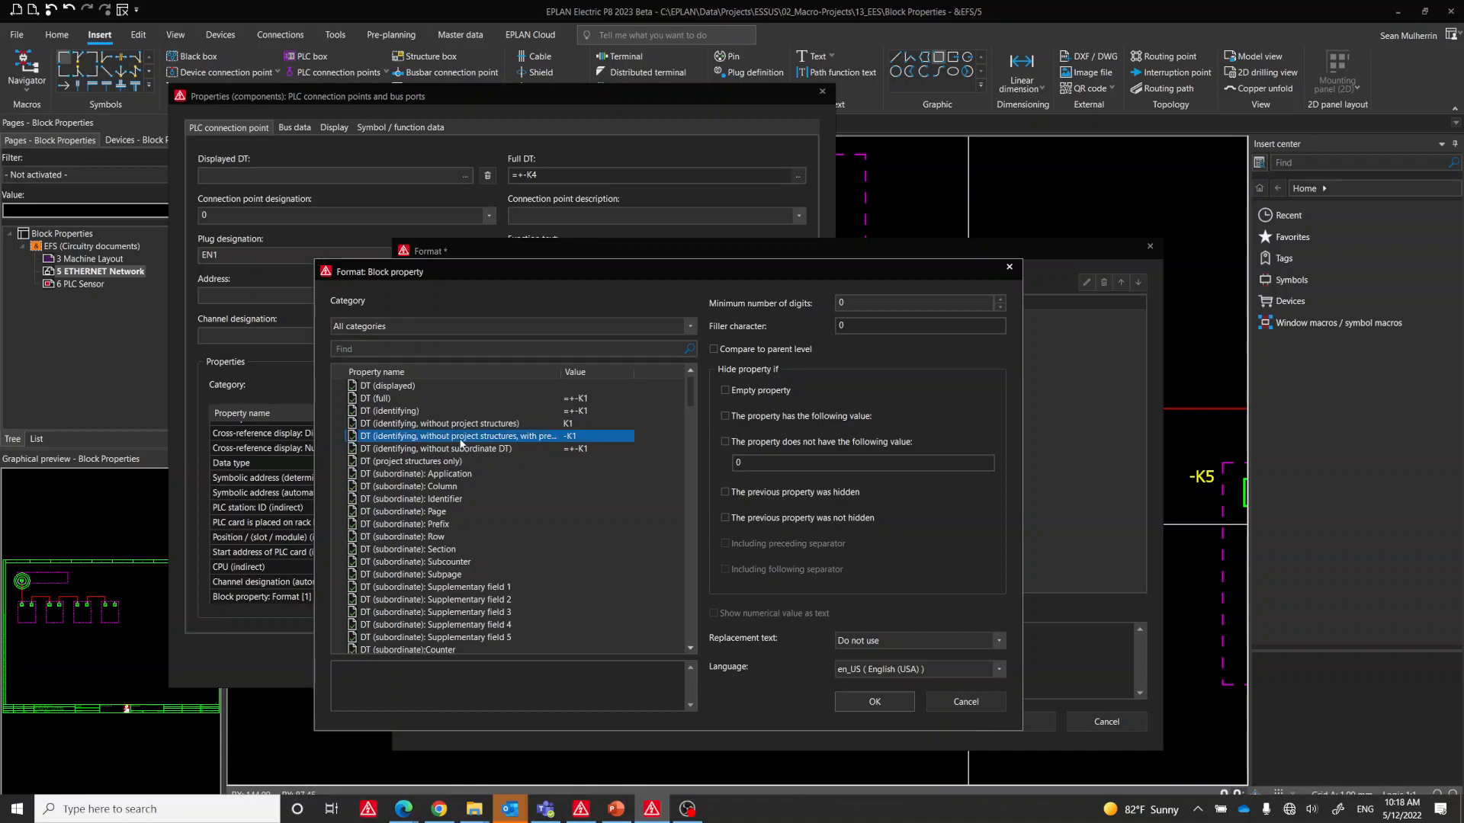
click(857, 706)
- Add a separator with the custom character ":" to the block property format
scroll(486, 564, down, 5)
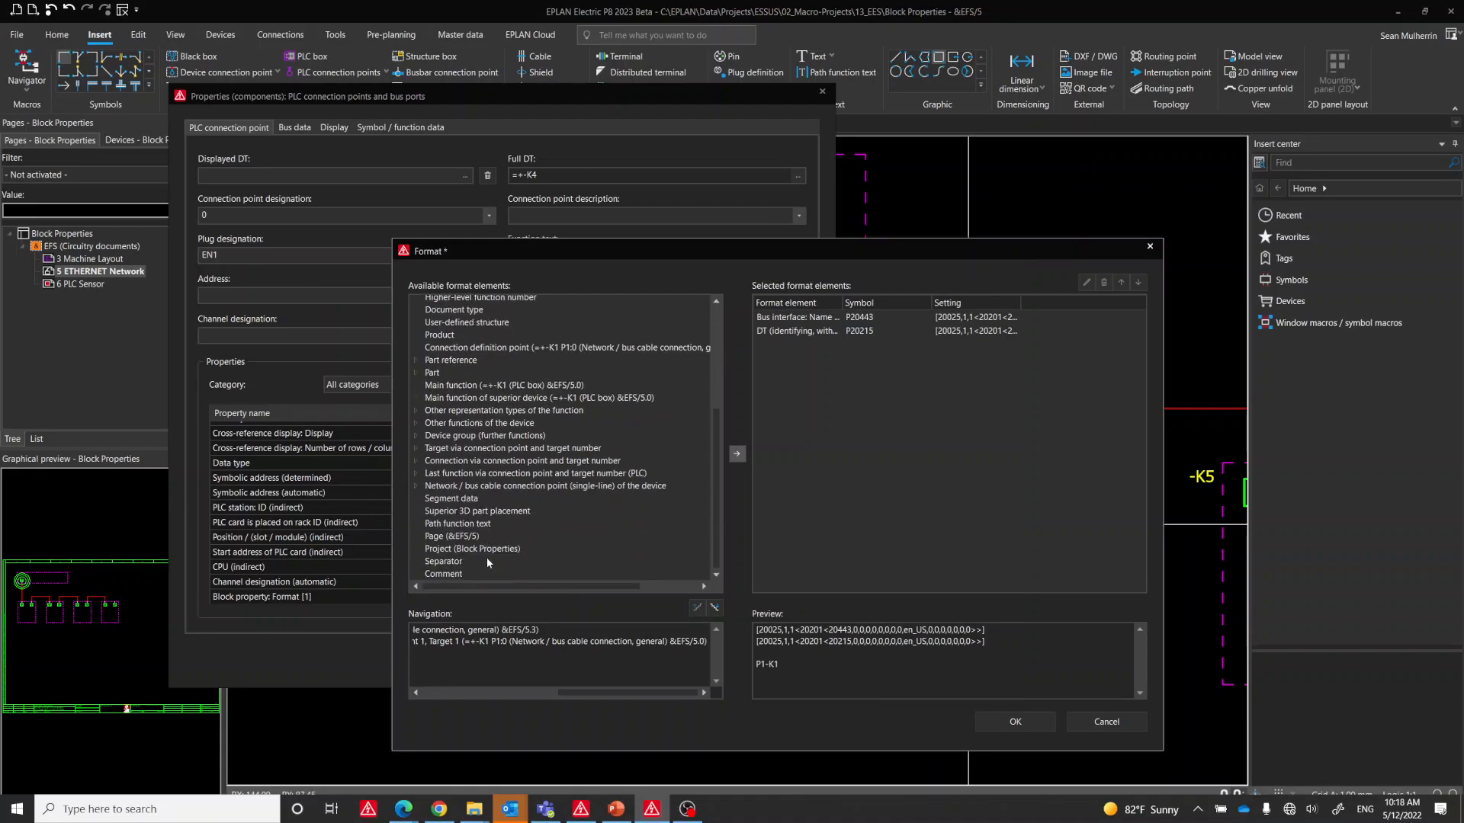
click(458, 561)
click(735, 454)
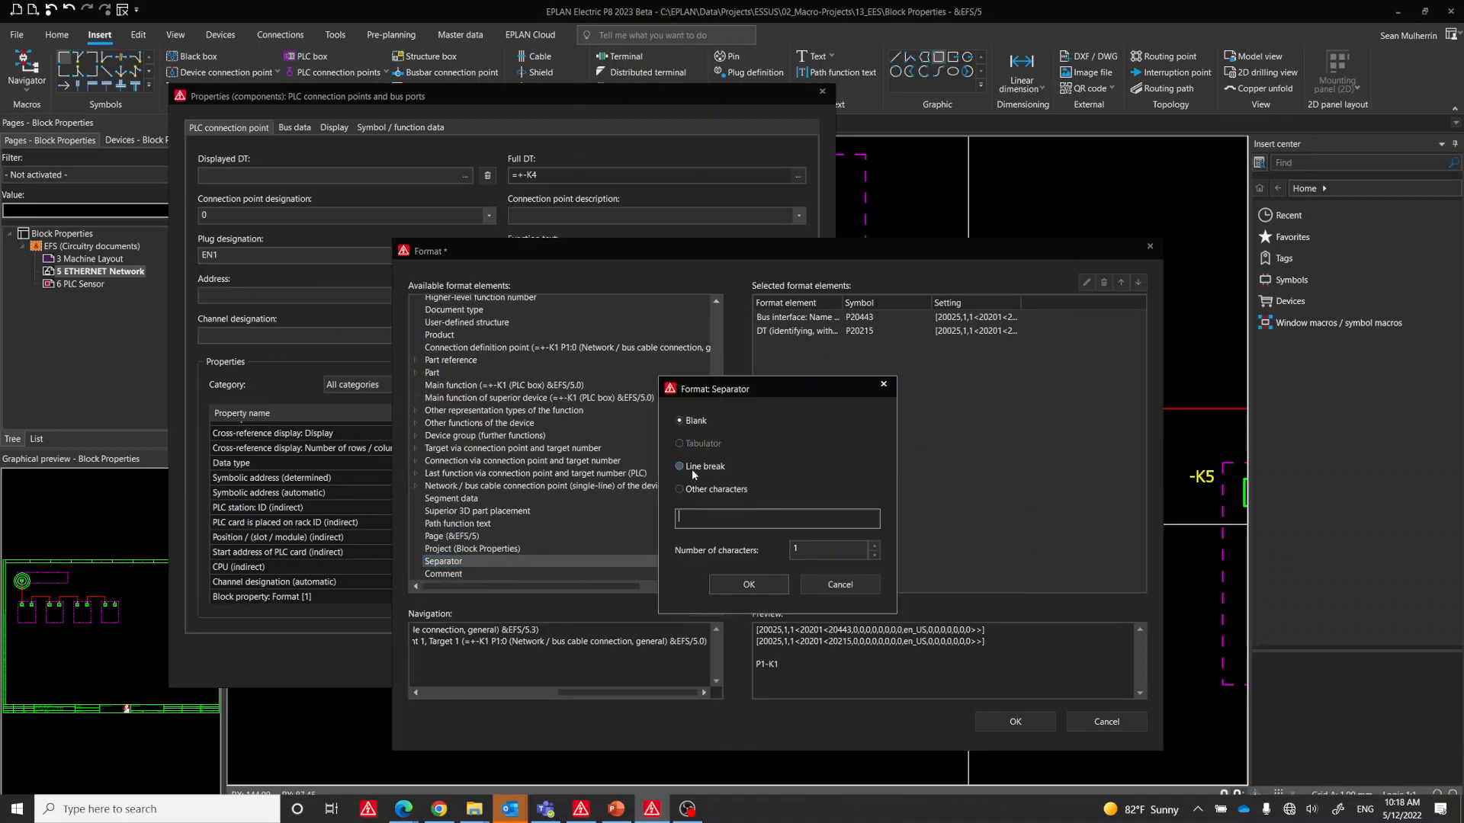
click(696, 520)
click(681, 489)
click(708, 521)
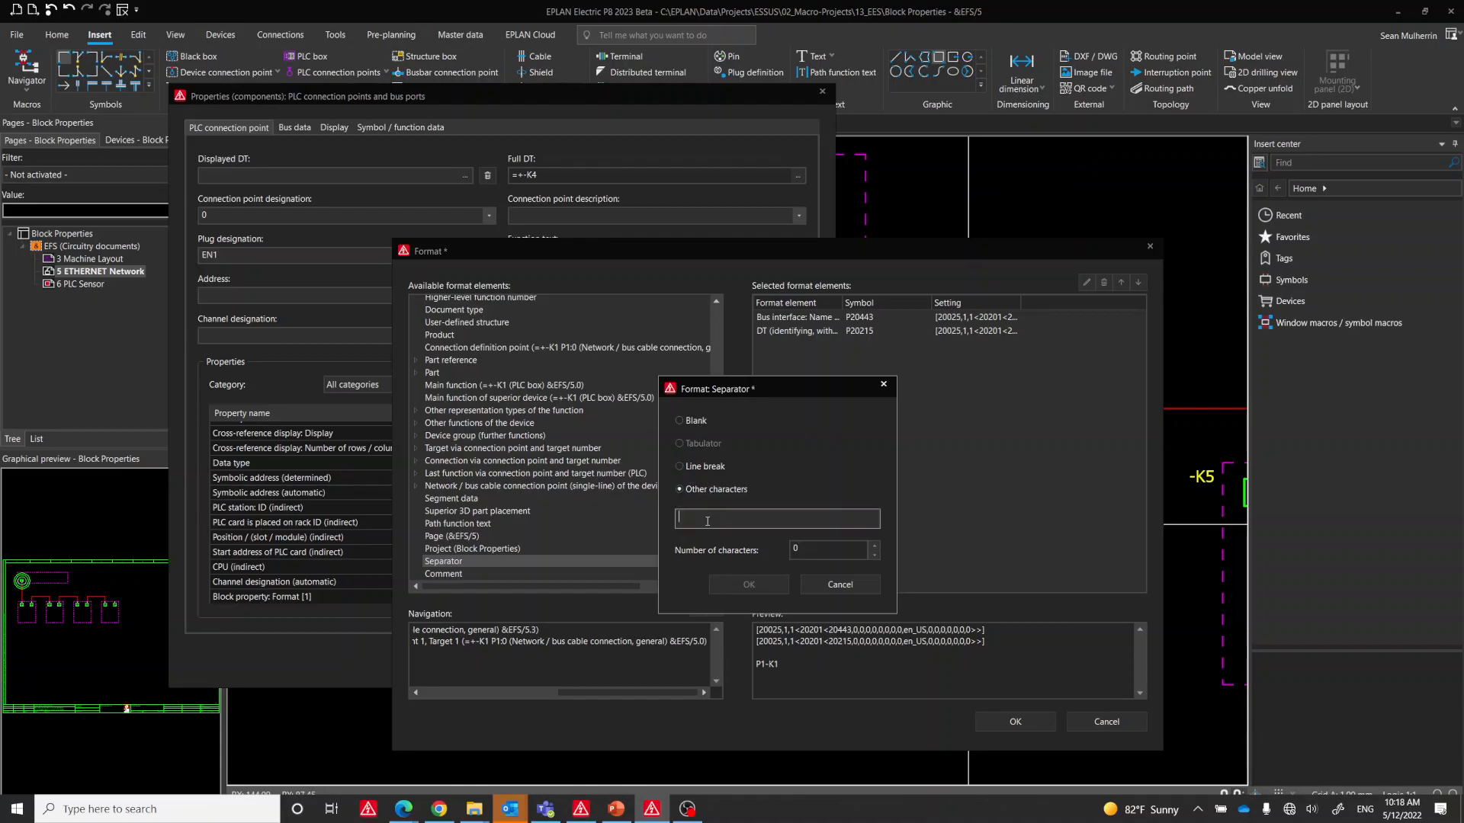
text(()
key(Return)
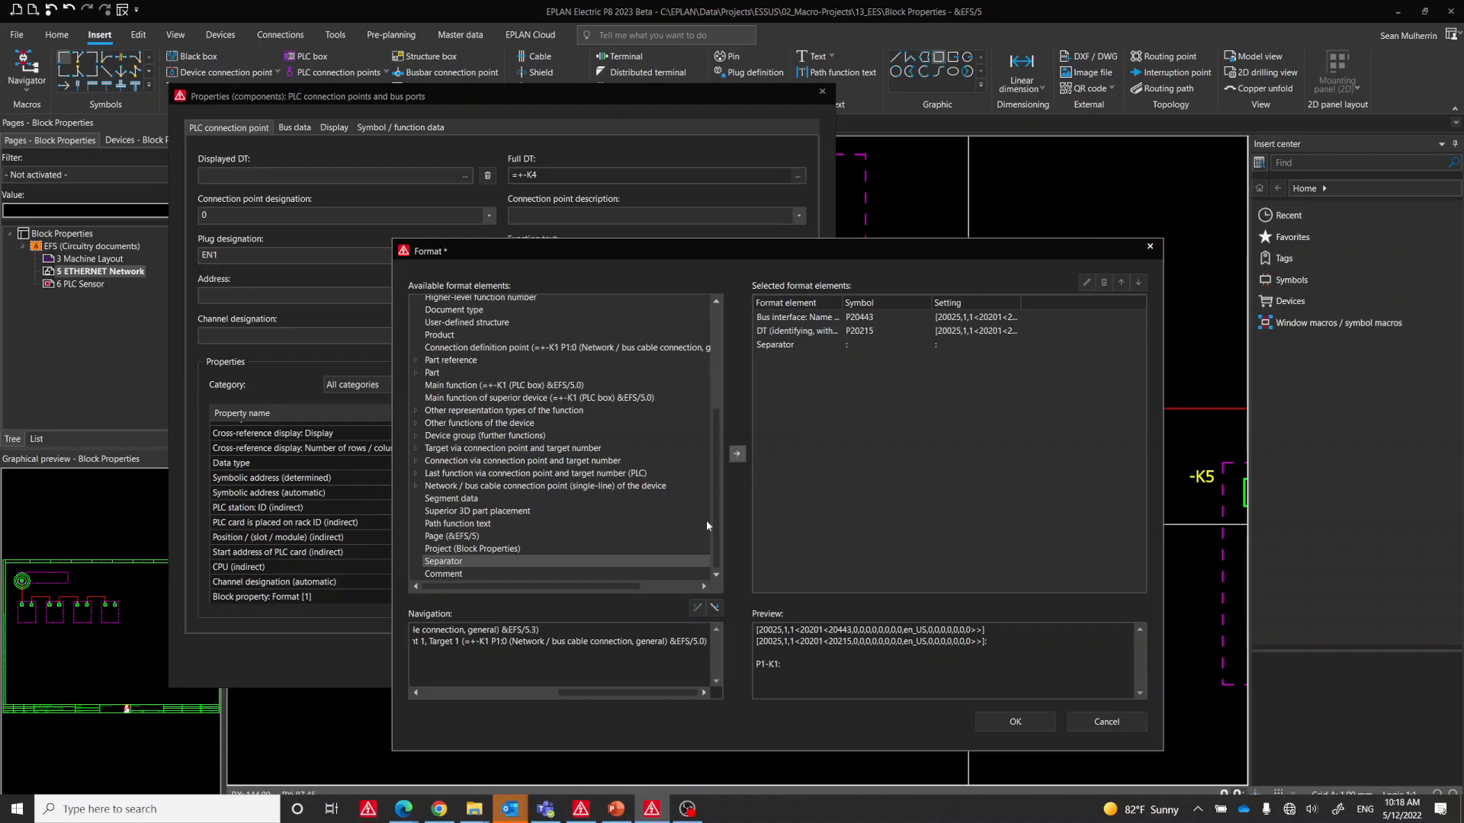
- Reorder the format elements to device tag, separator, Bus interface: Name, and accept the format
click(795, 330)
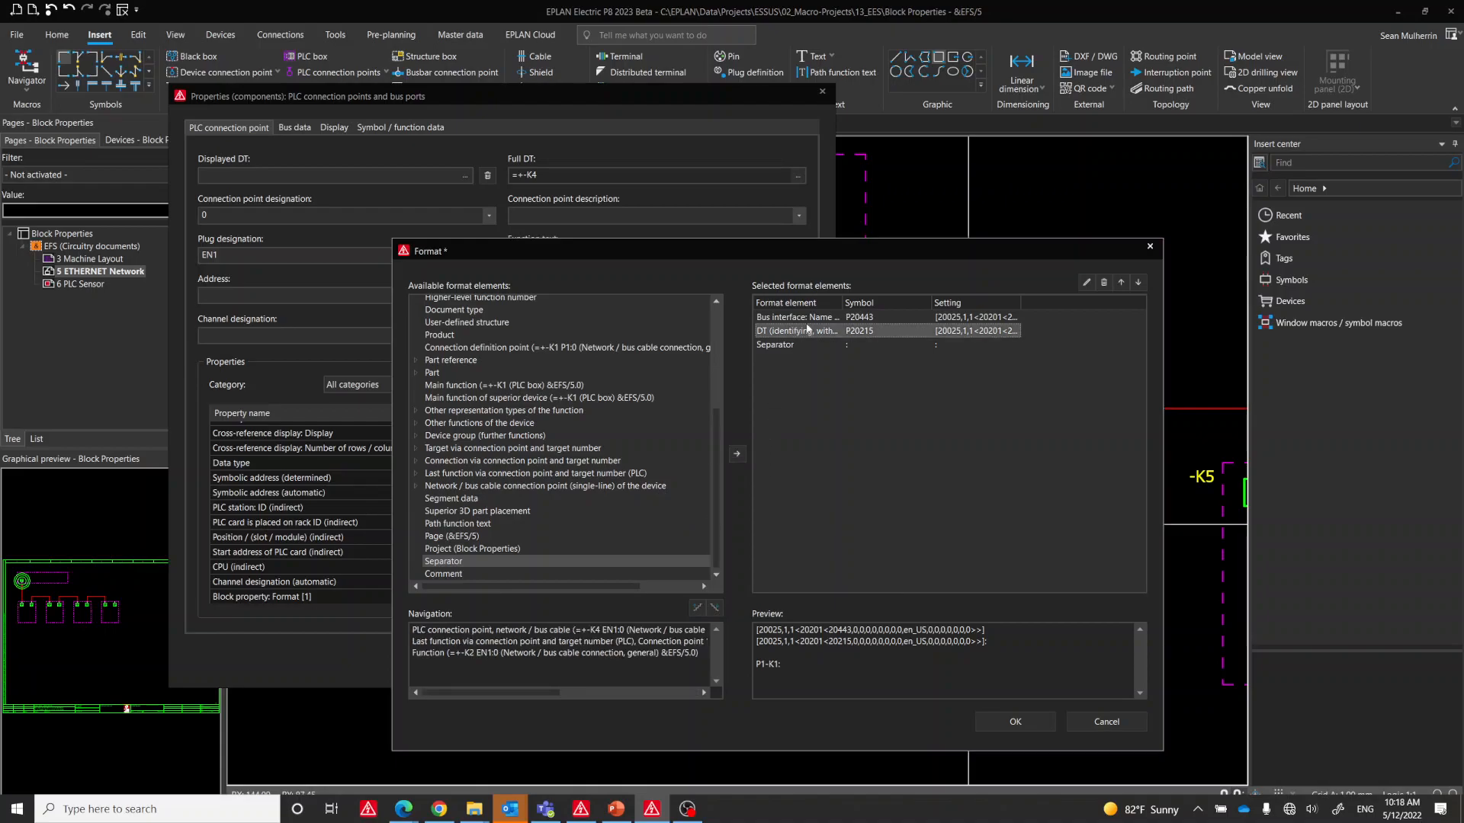
click(832, 319)
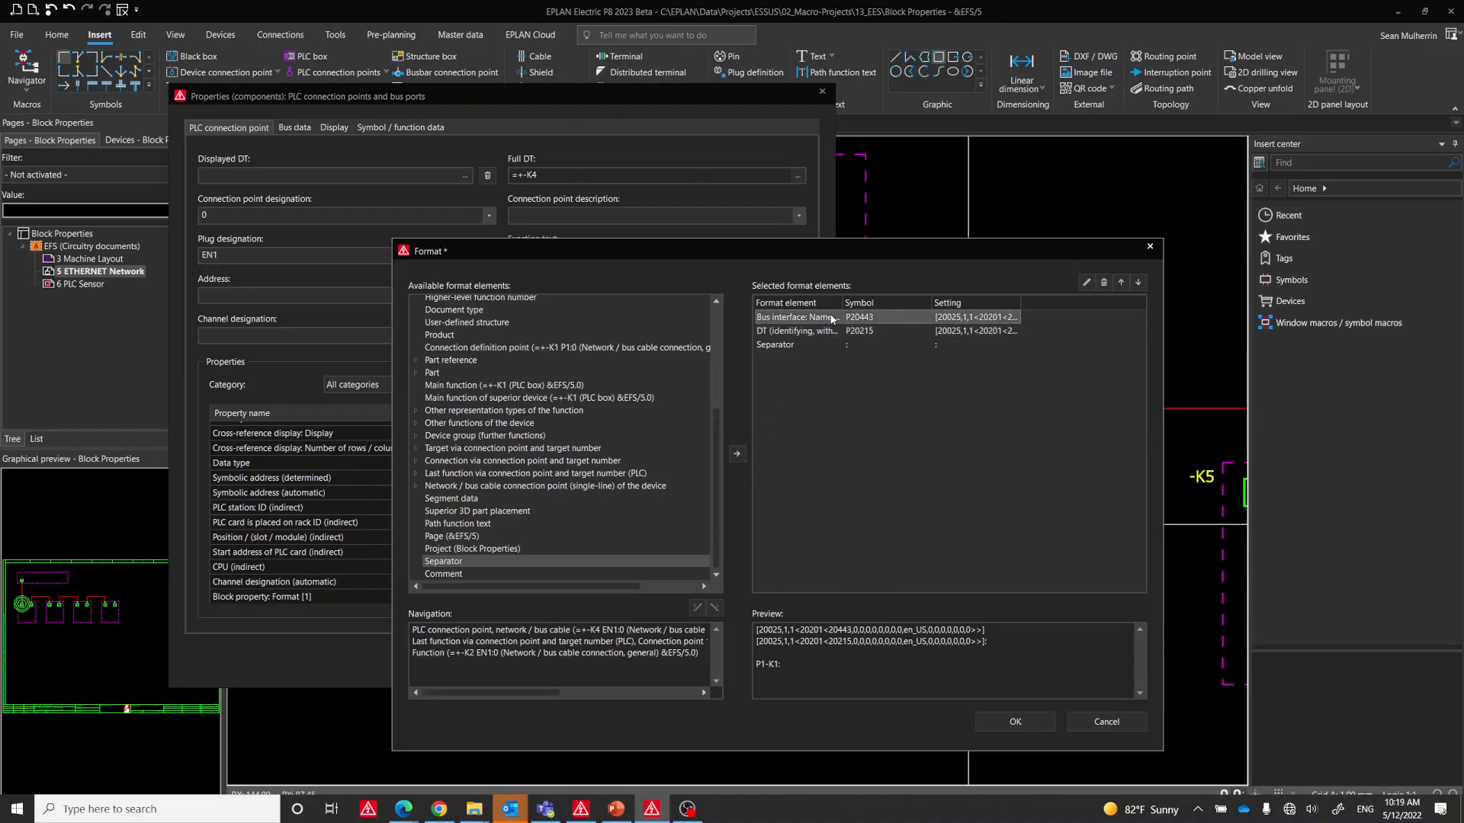
click(1137, 282)
click(1138, 282)
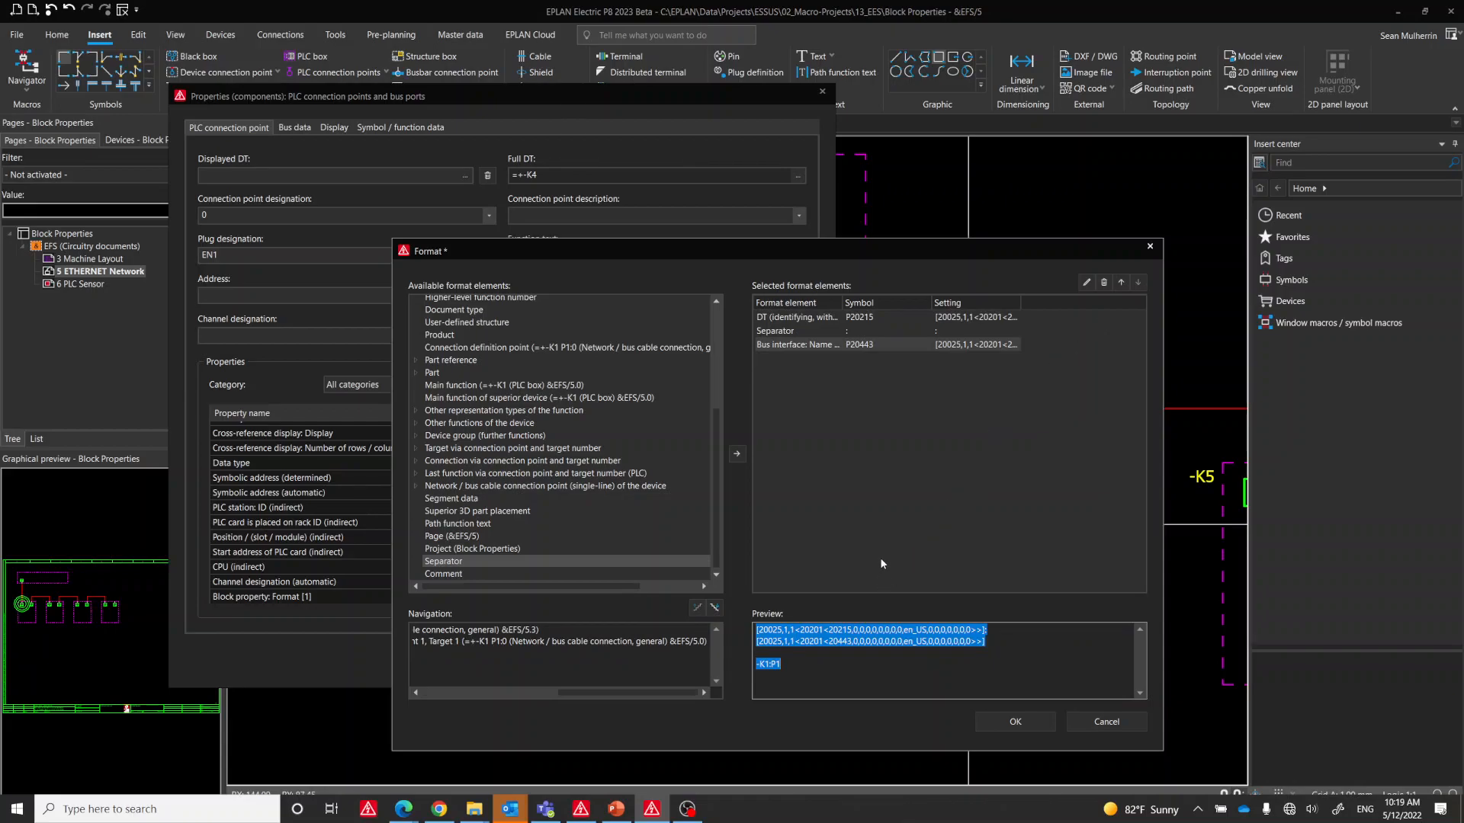
click(823, 665)
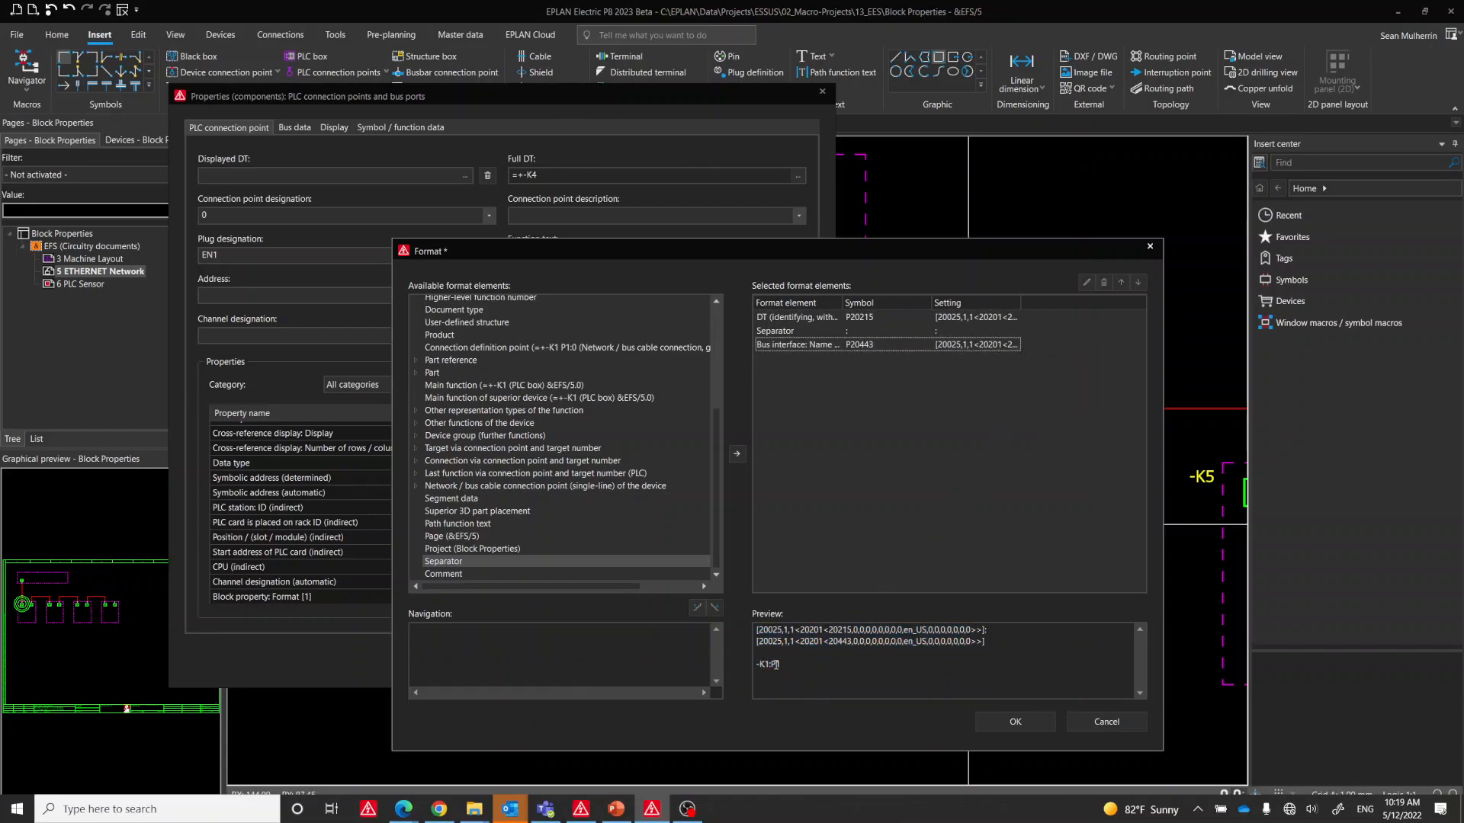
click(1006, 722)
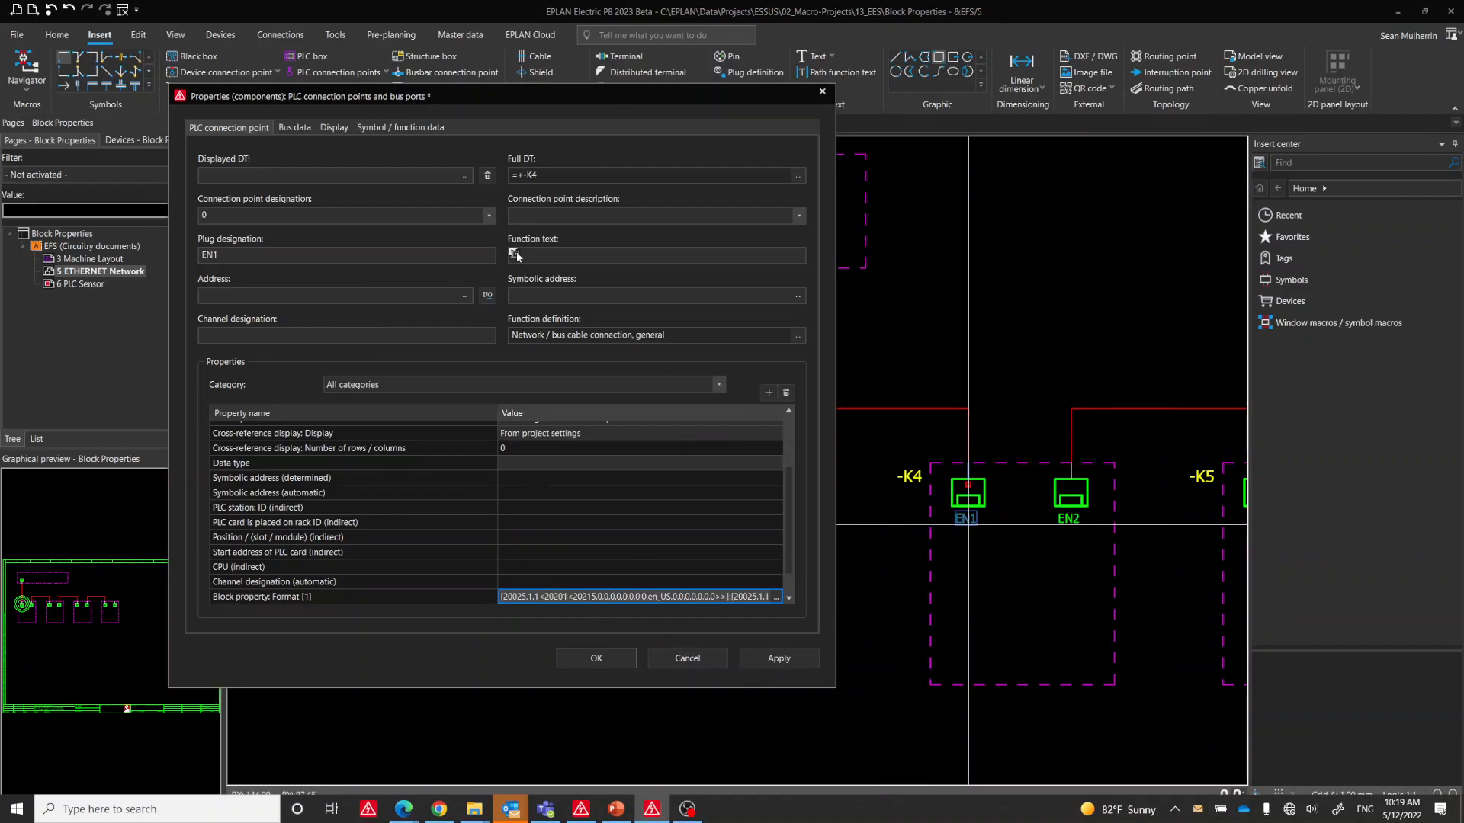
- Add Block property [1] to the displayed properties of K4's EN1 port and apply the change
click(334, 127)
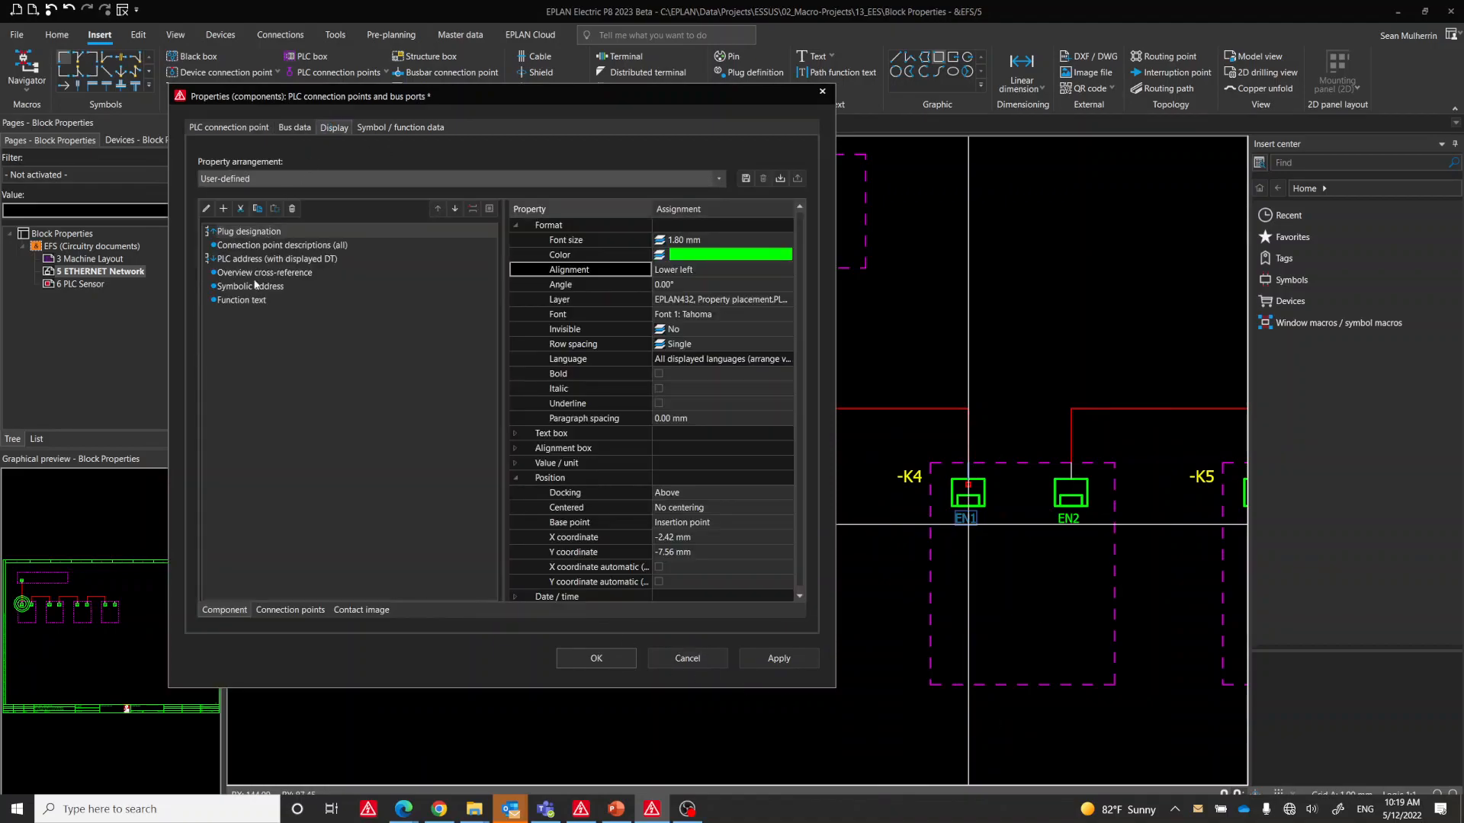
click(223, 208)
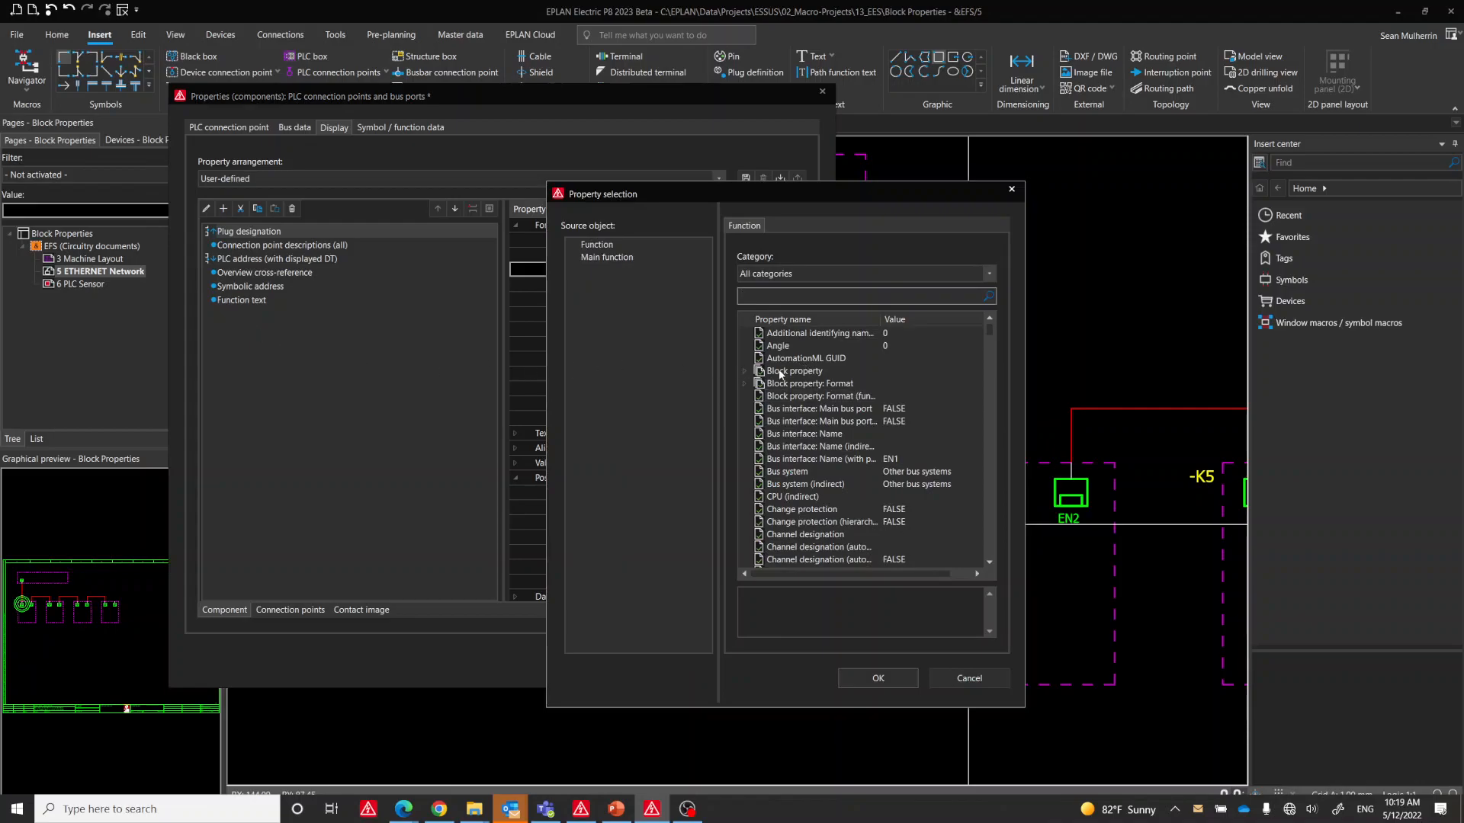
double_click(785, 371)
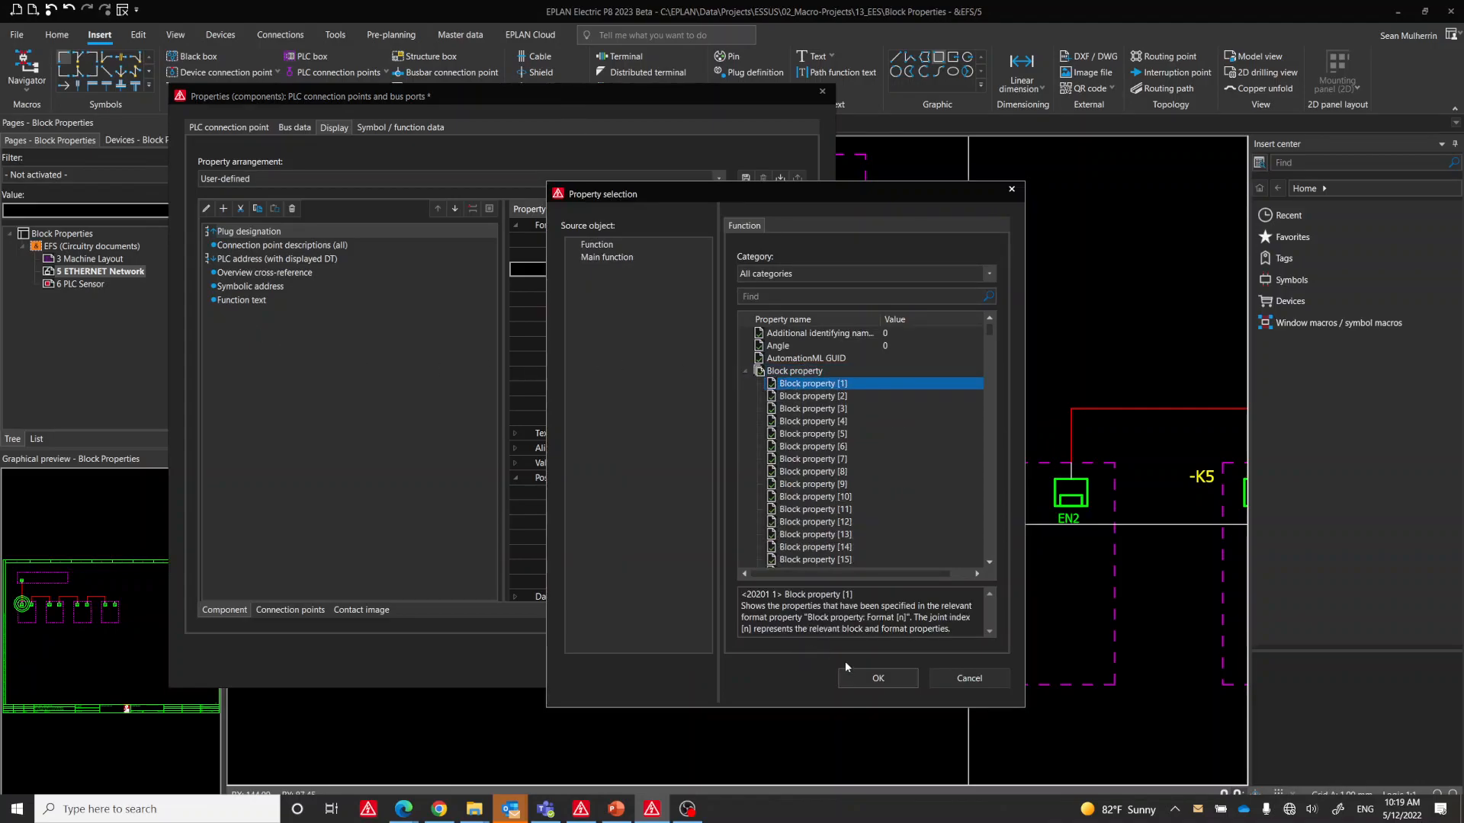
click(877, 678)
click(789, 660)
click(605, 659)
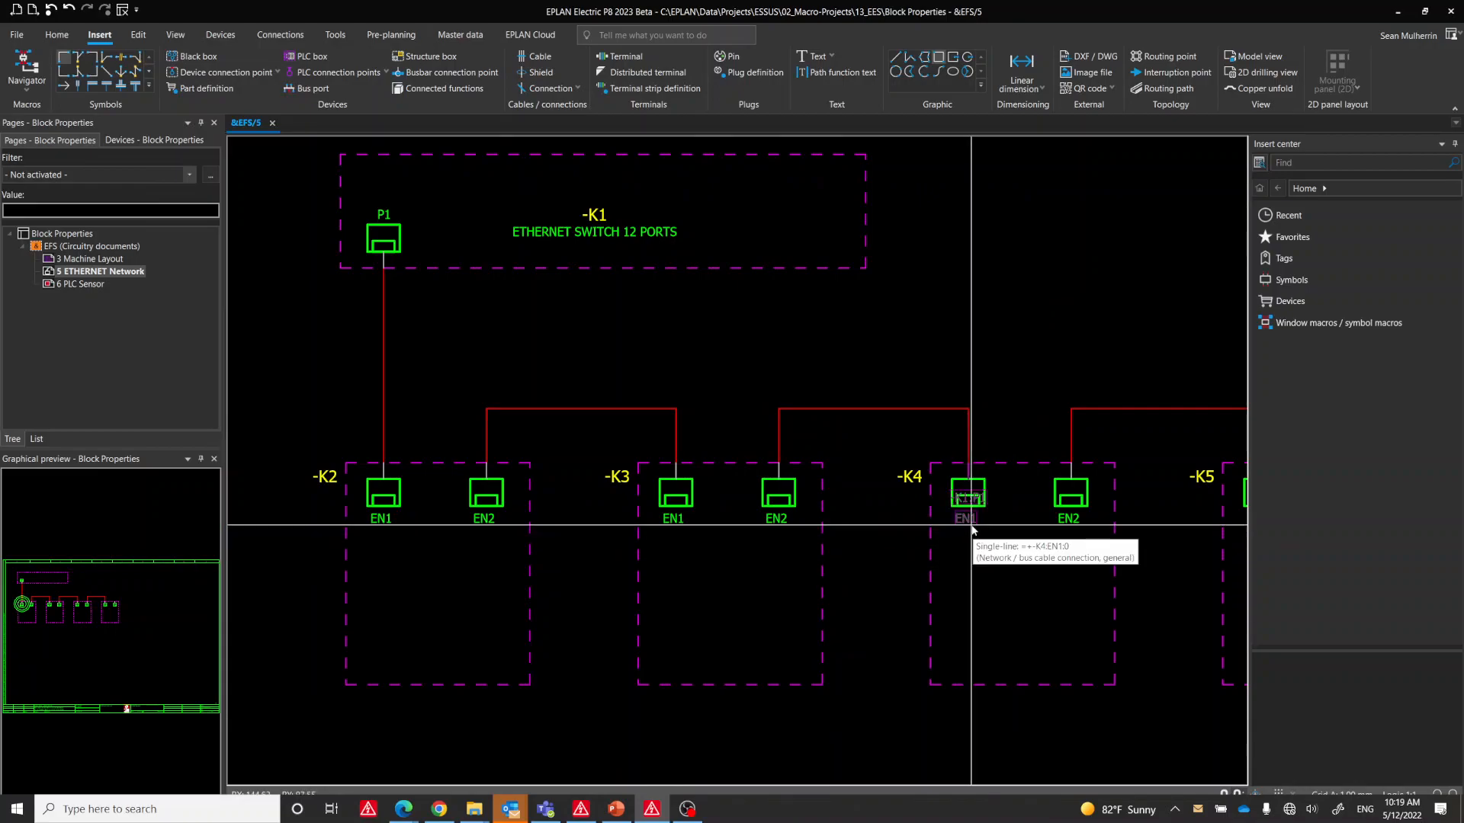
- Move K4's EN1 plug designation text lower and place the block property text between it and the port symbol
right_click(975, 484)
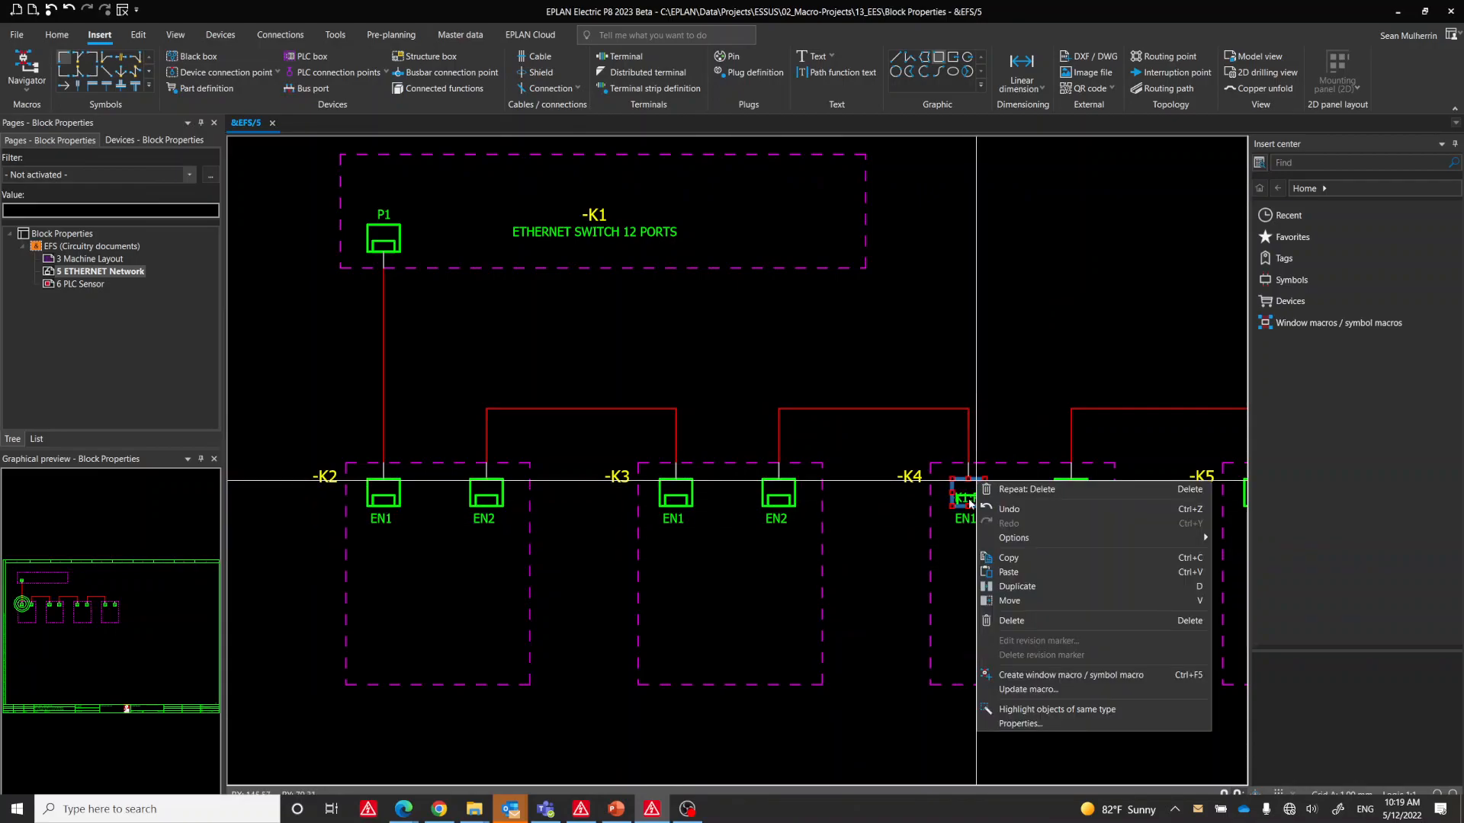
click(956, 557)
scroll(956, 534, up, 4)
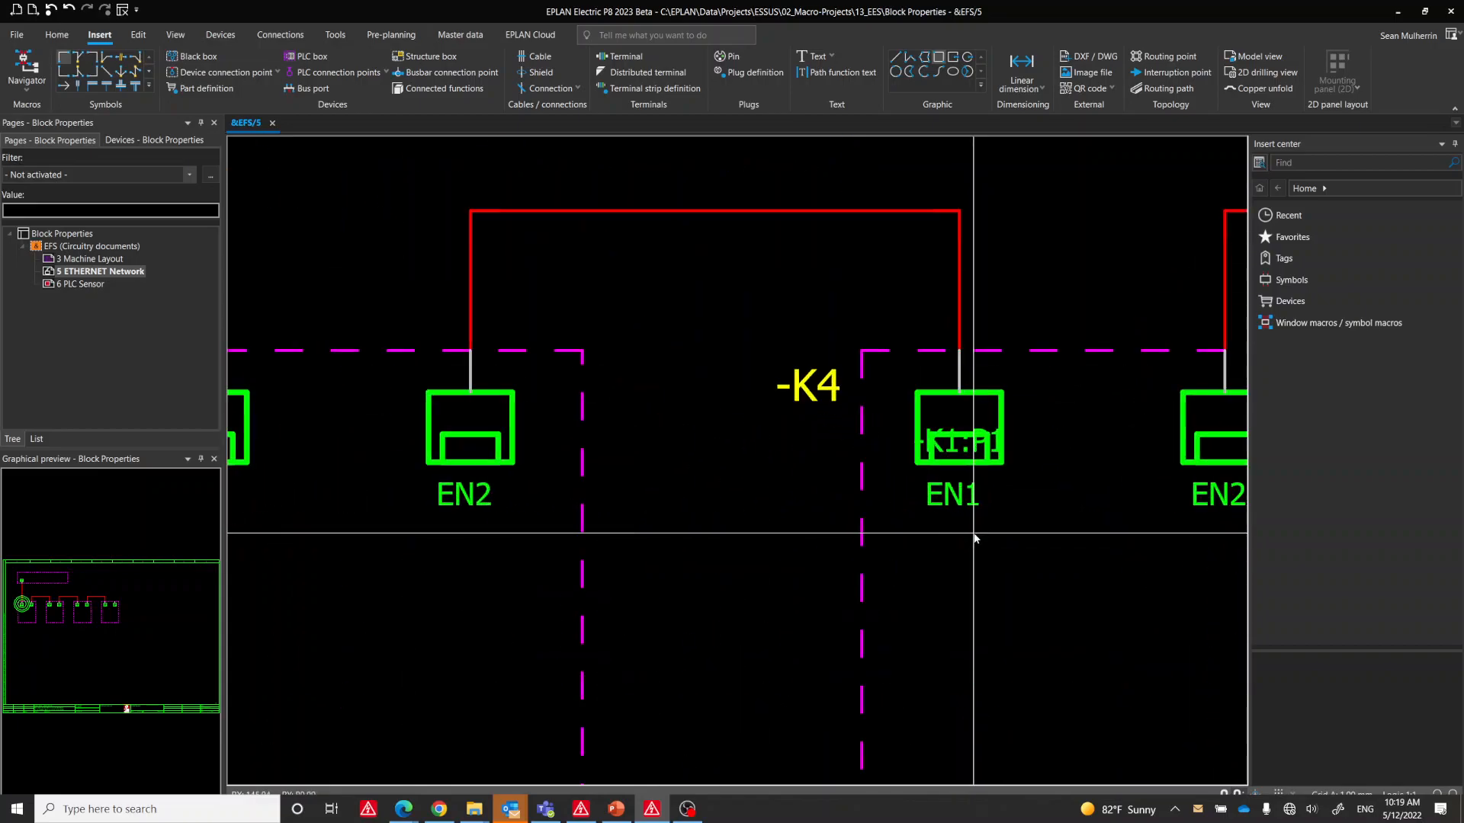
right_click(956, 503)
mouse_move(1172, 355)
click(1247, 350)
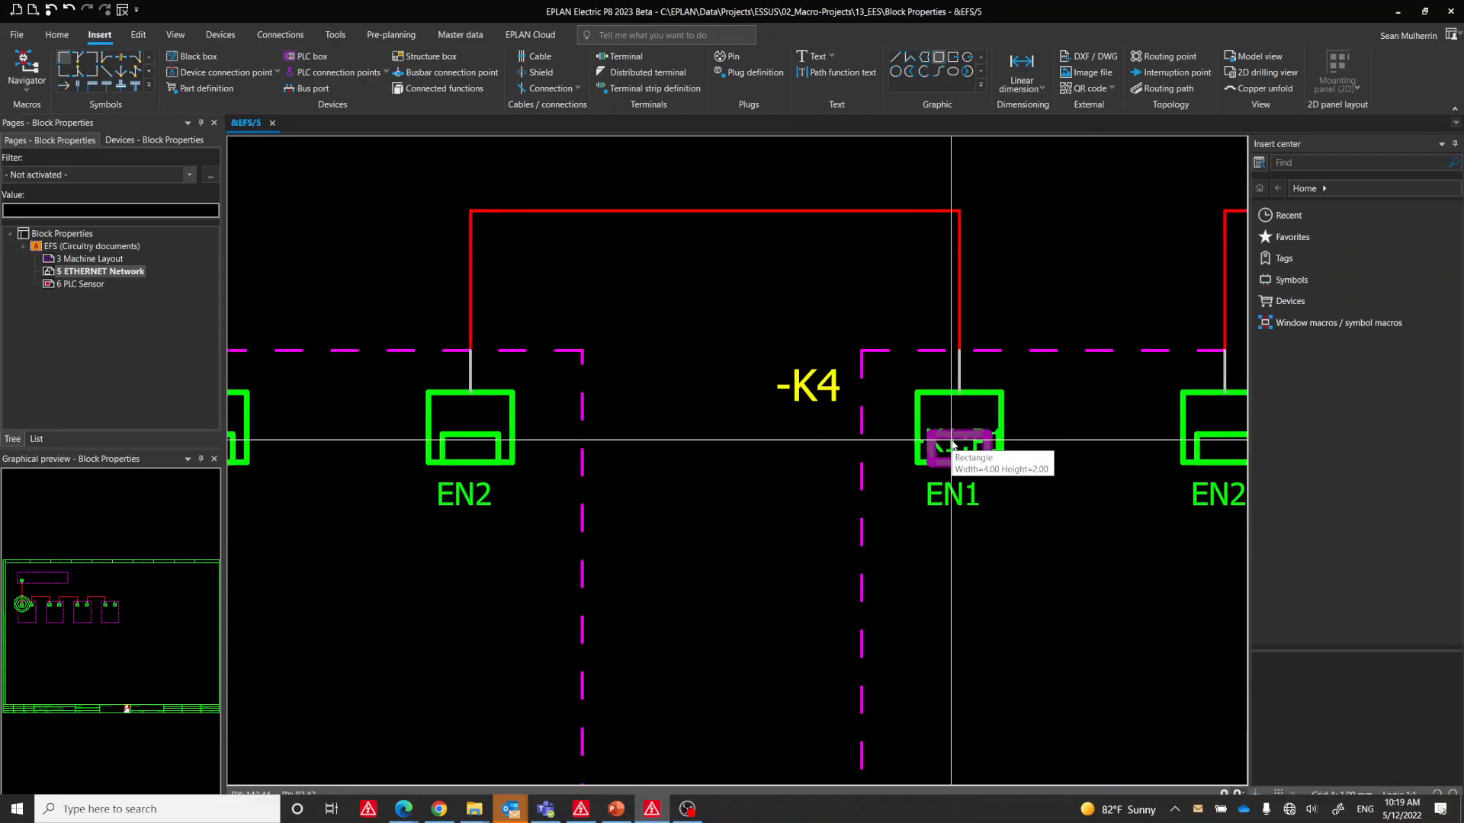
click(955, 565)
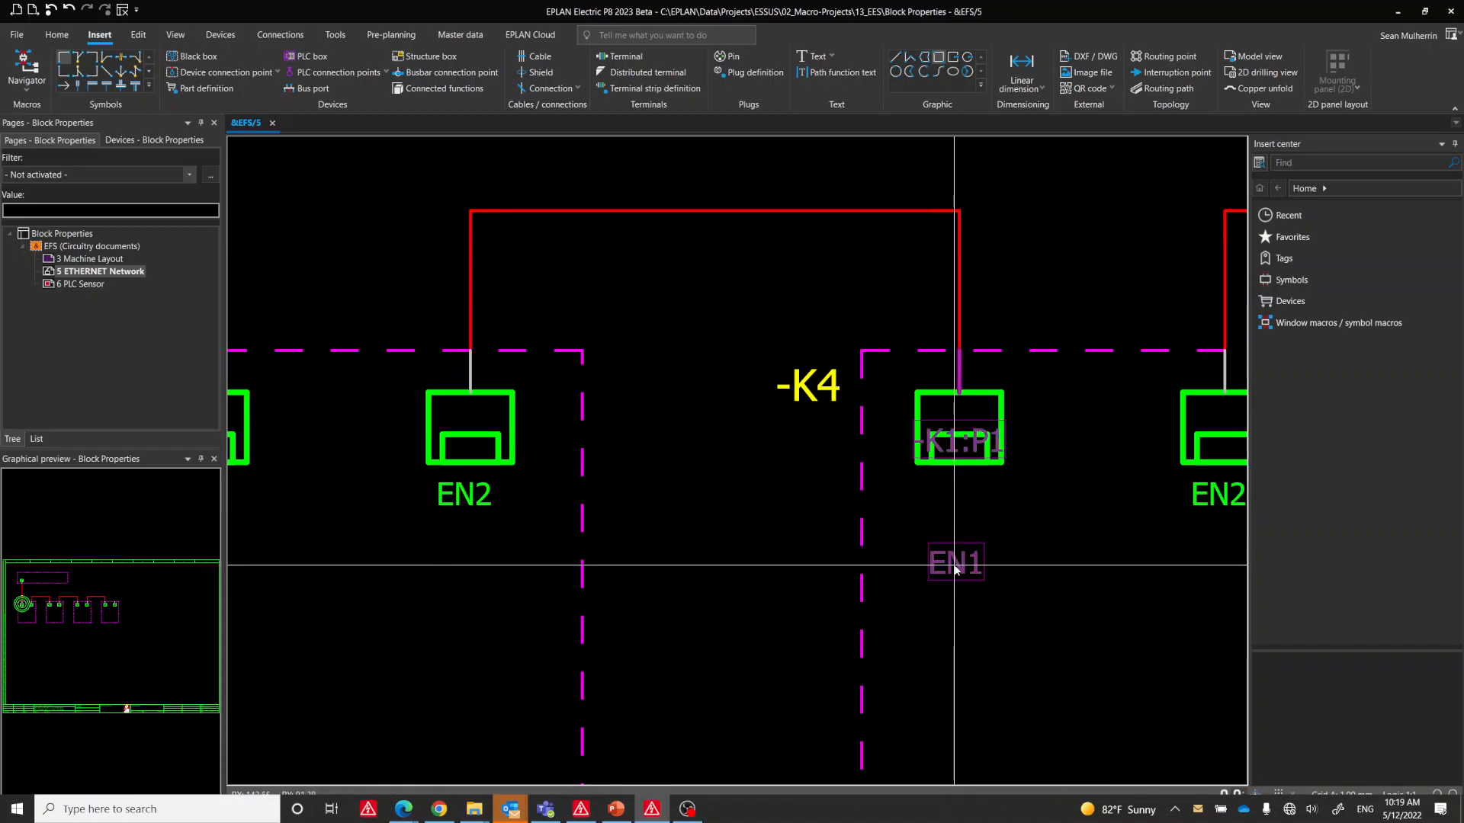
click(958, 504)
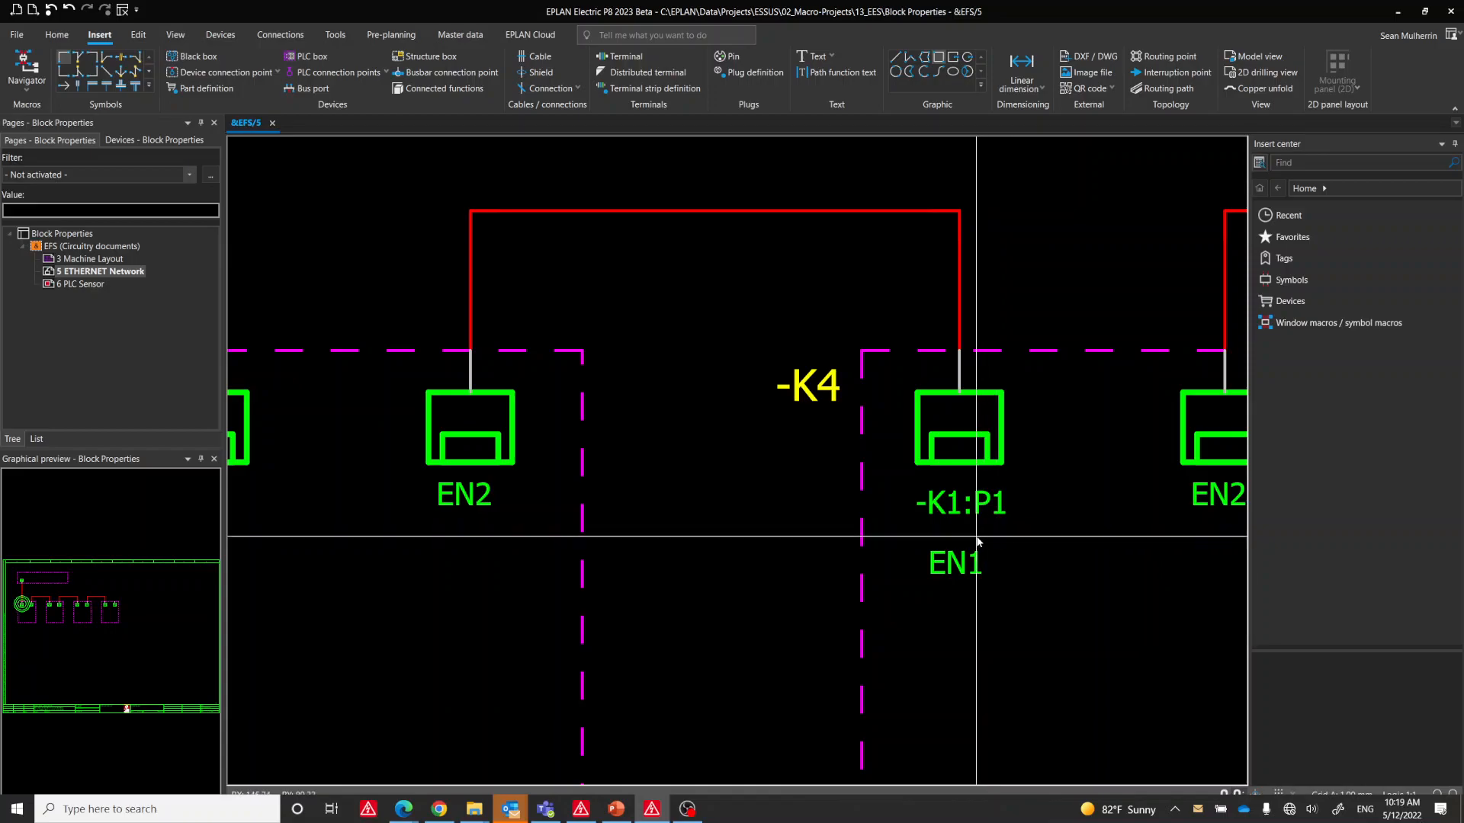
scroll(975, 547, up, 1)
scroll(975, 548, down, 3)
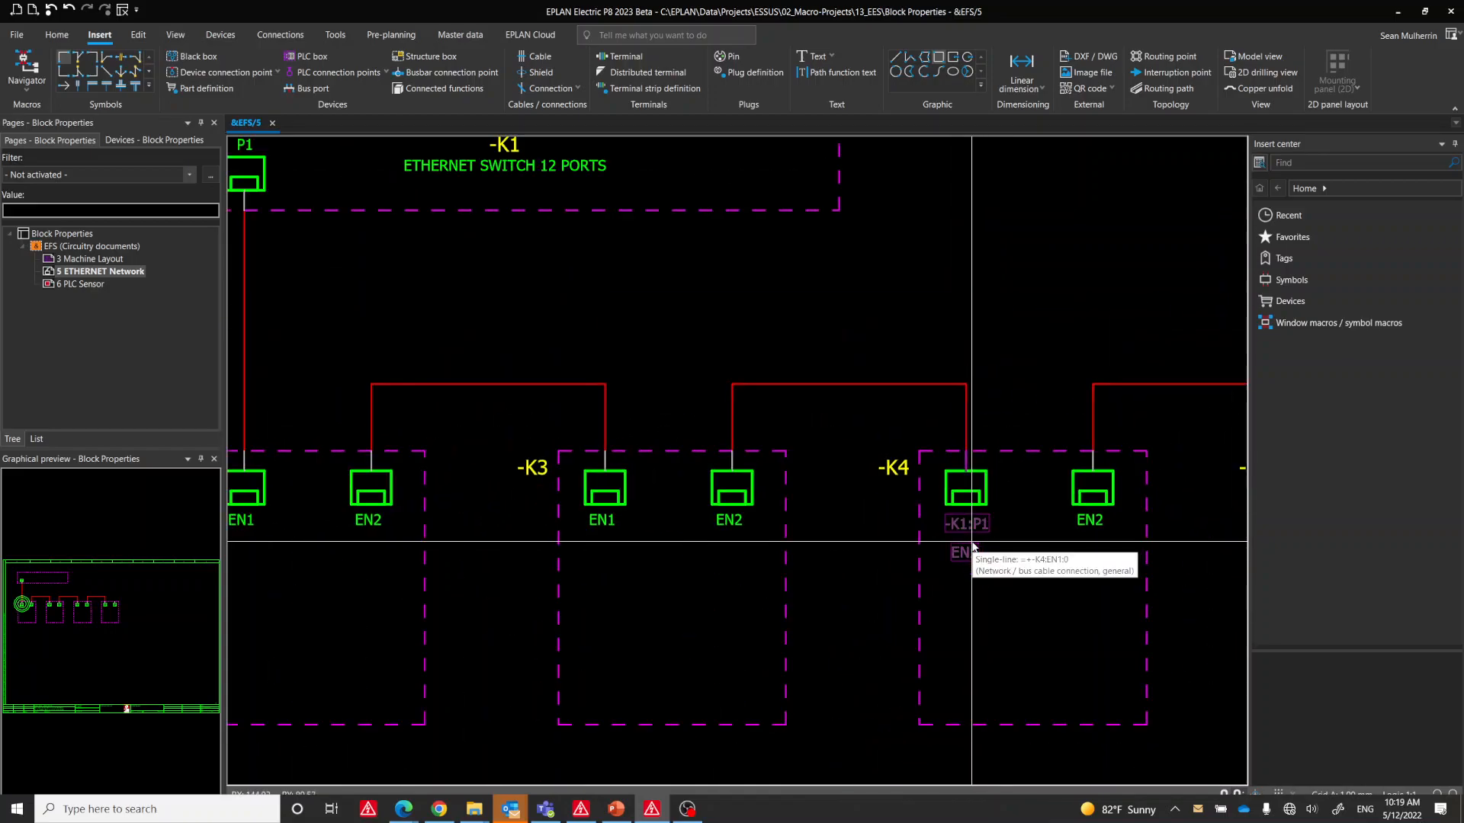
click(959, 533)
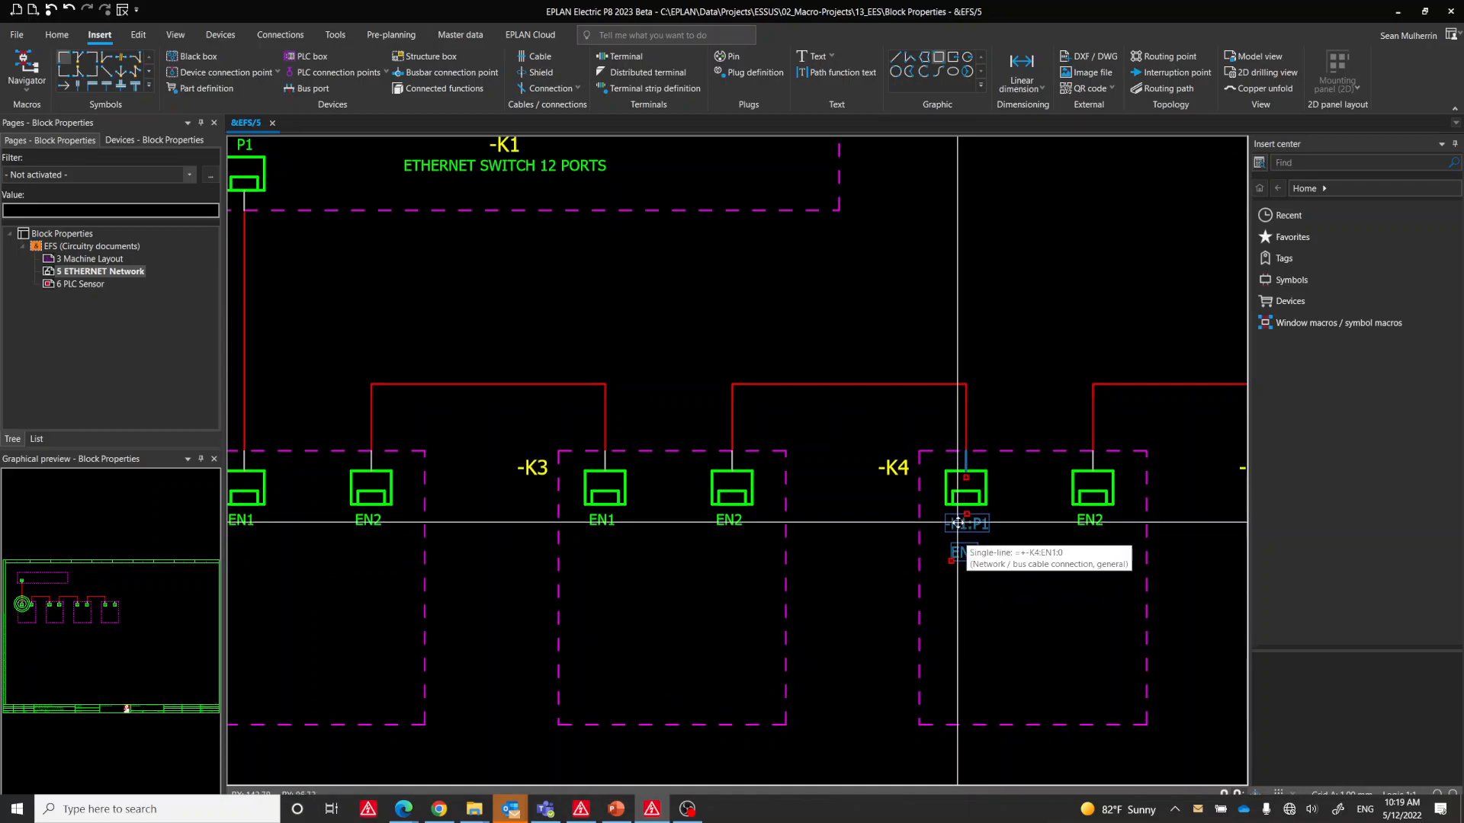
scroll(958, 523, down, 1)
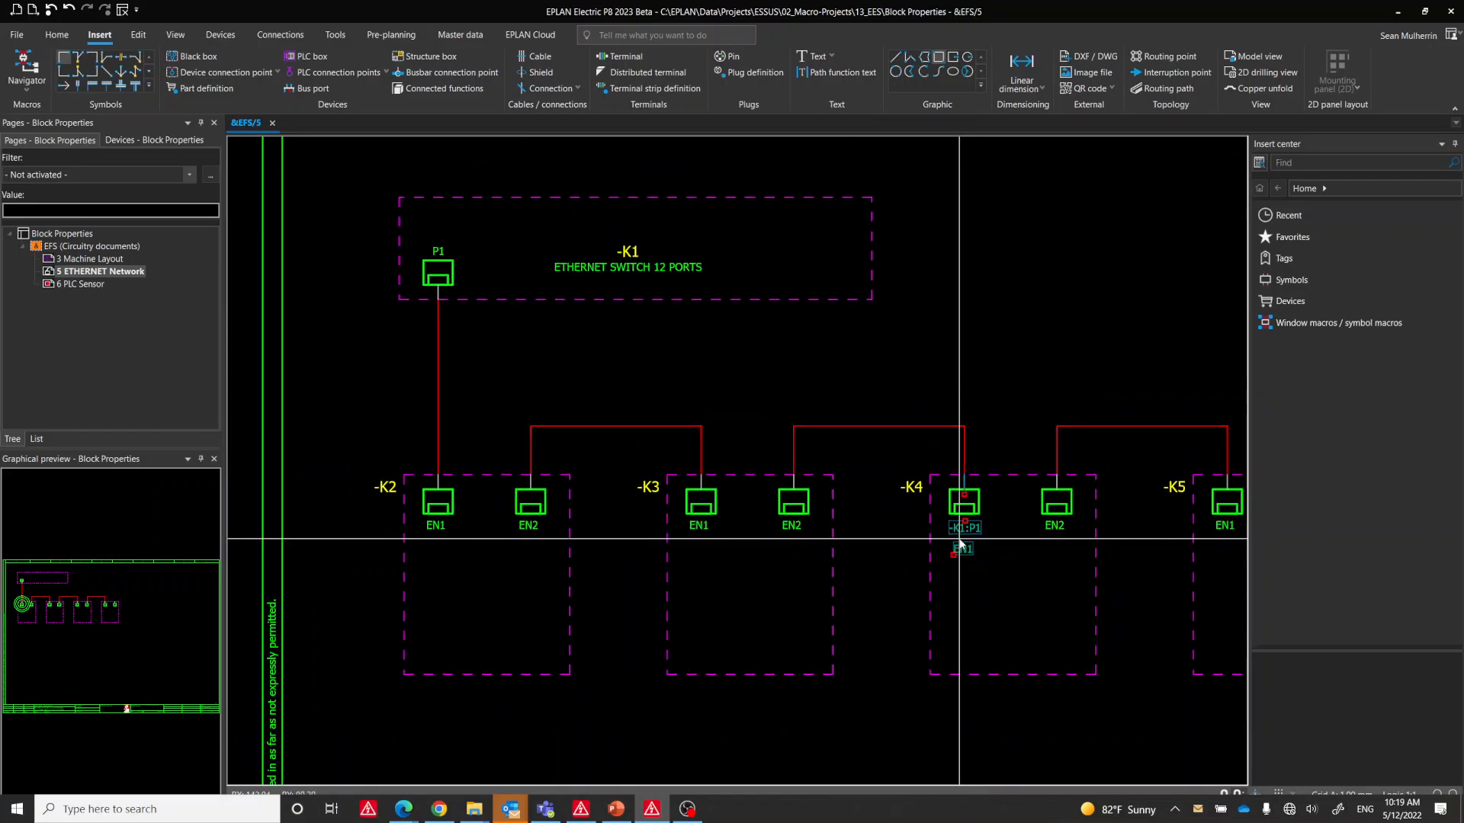
- Change the plug designation of switch K1's port to P5 and check the block property text at K4's EN1 port
double_click(436, 257)
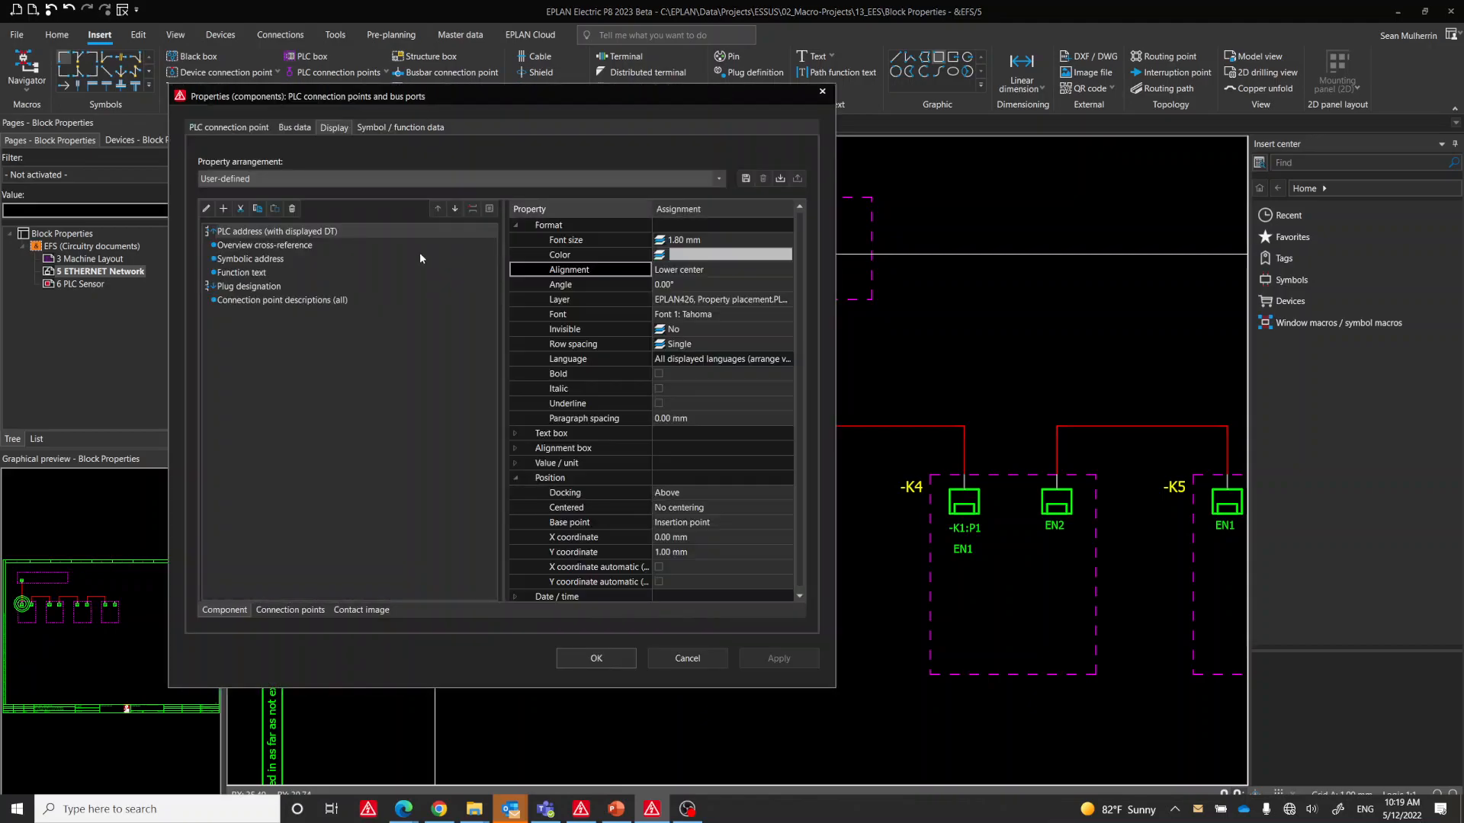
click(201, 130)
click(222, 258)
key(BackSpace)
text(5)
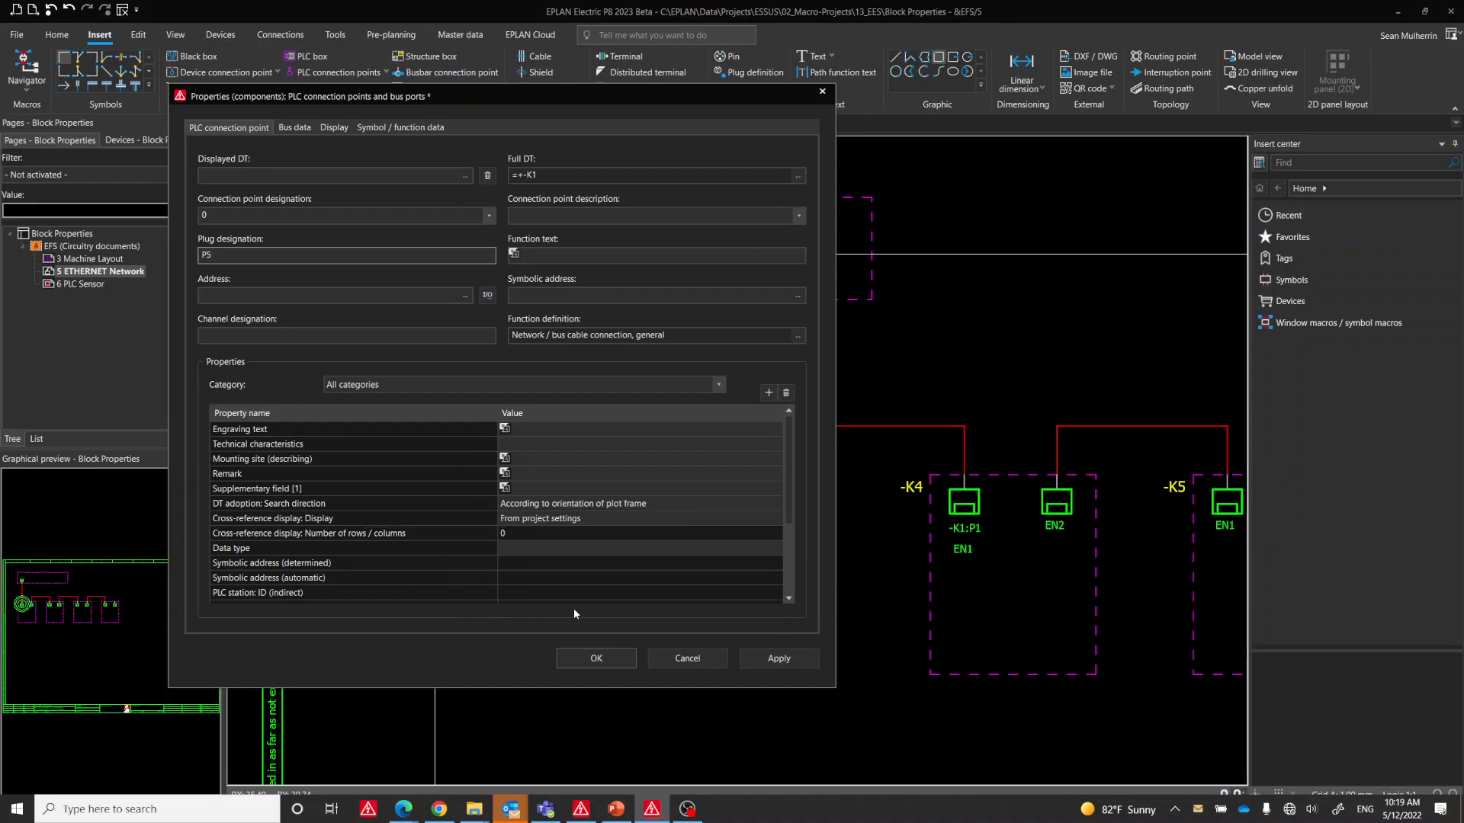
click(597, 655)
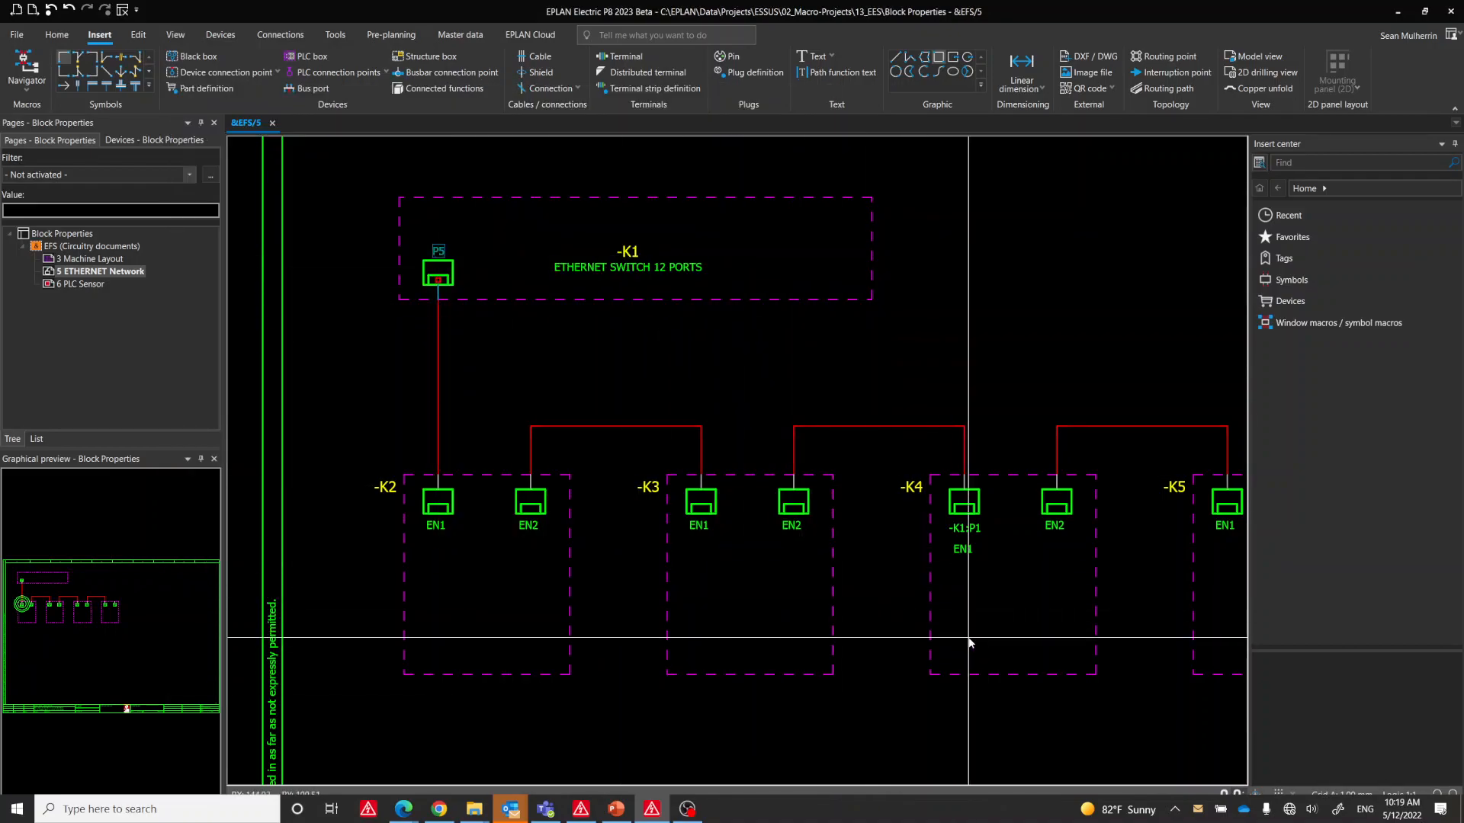
scroll(1005, 568, up, 2)
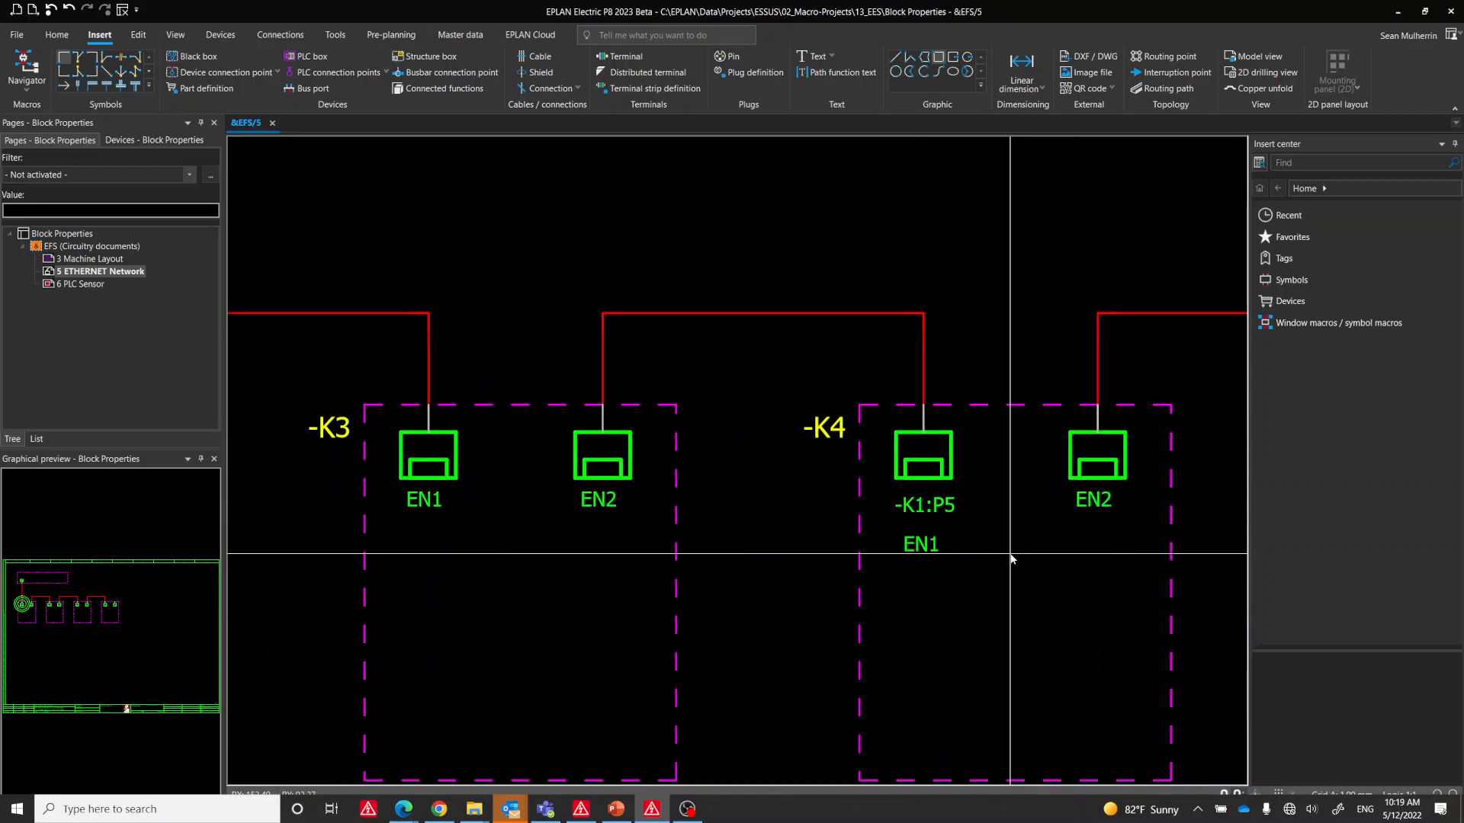
scroll(1011, 558, down, 2)
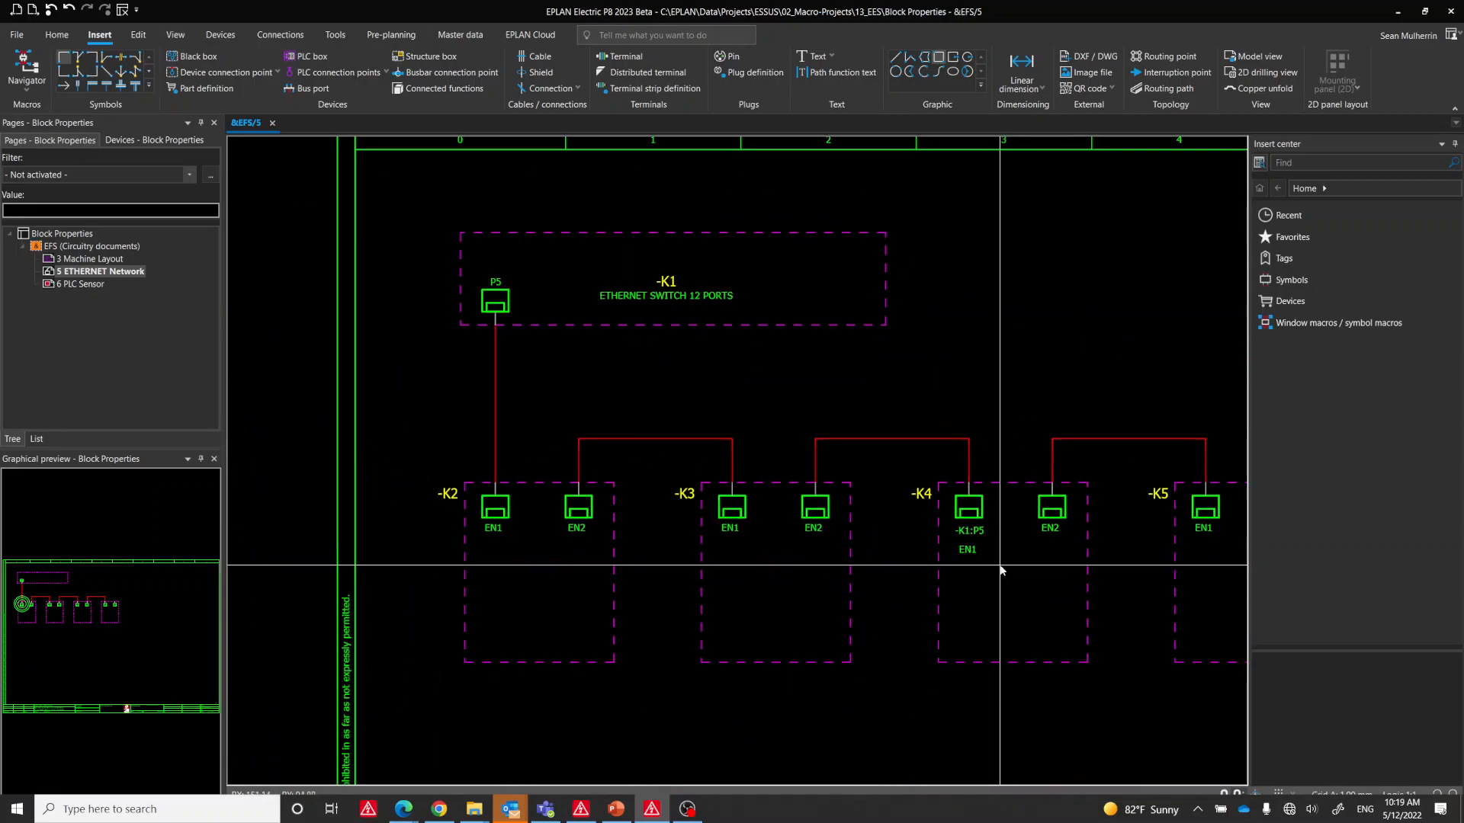